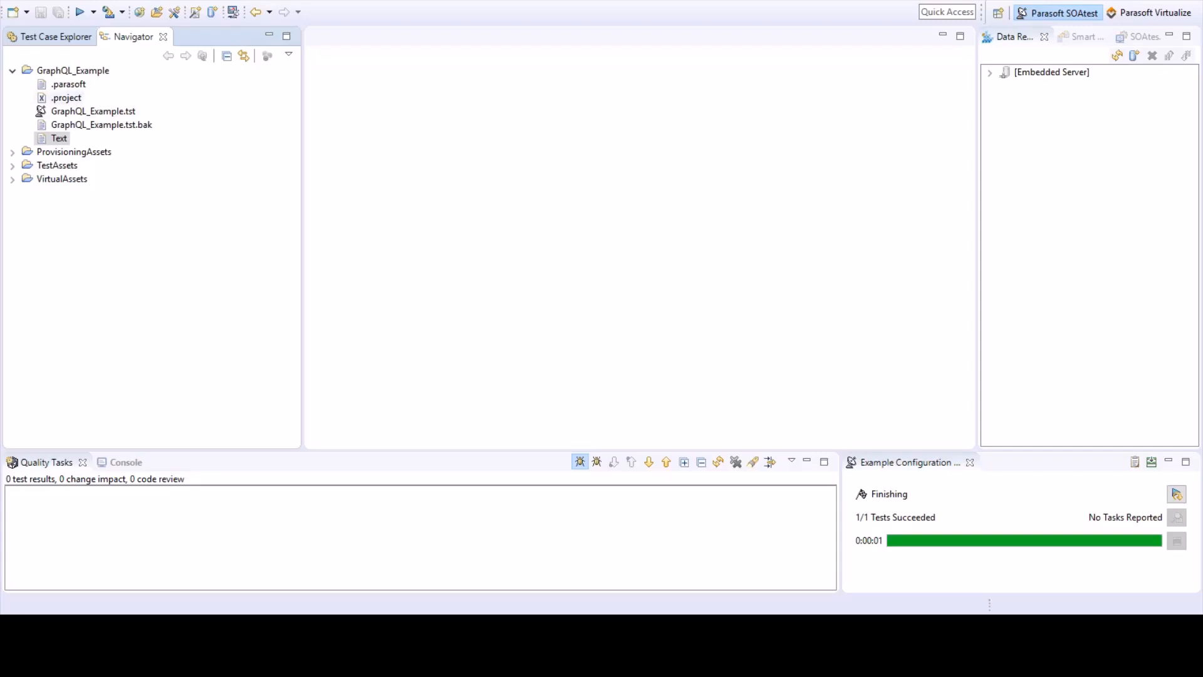
Step: Open the Text file in the GraphQL_Example project and examine the GraphQL reference link and example query
{"action": "double_click", "coordinate": [59, 138]}
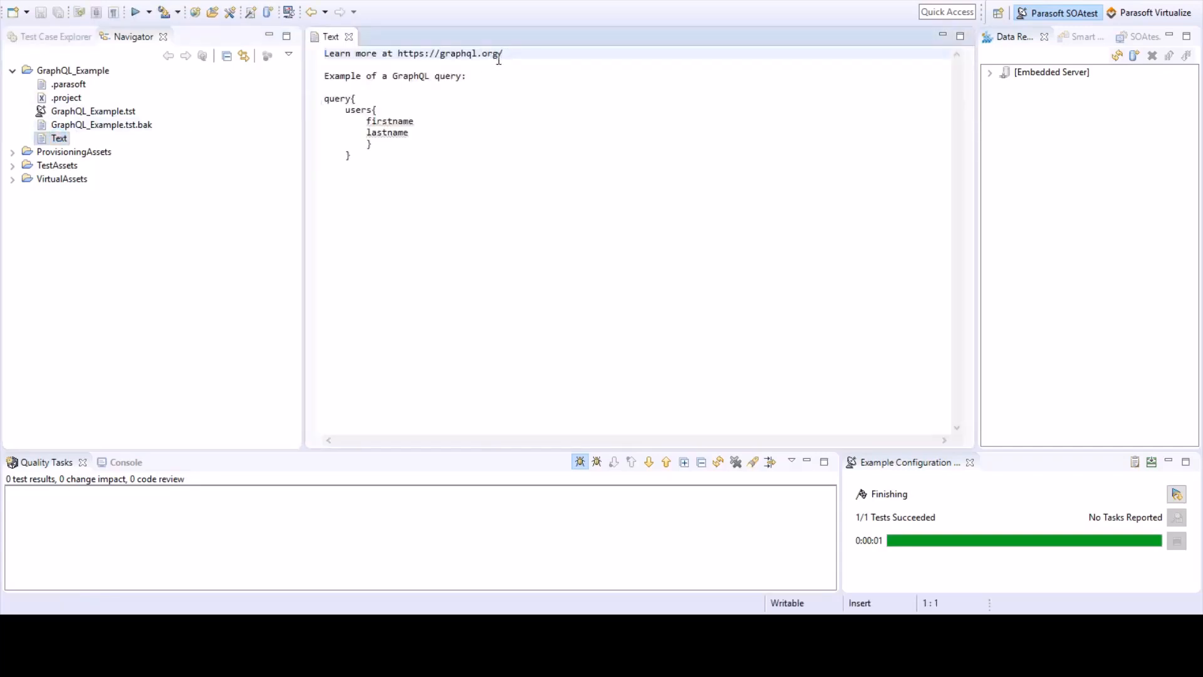
{"action": "left_click_drag", "start_coordinate": [504, 53], "coordinate": [400, 52]}
{"action": "left_click", "coordinate": [474, 134]}
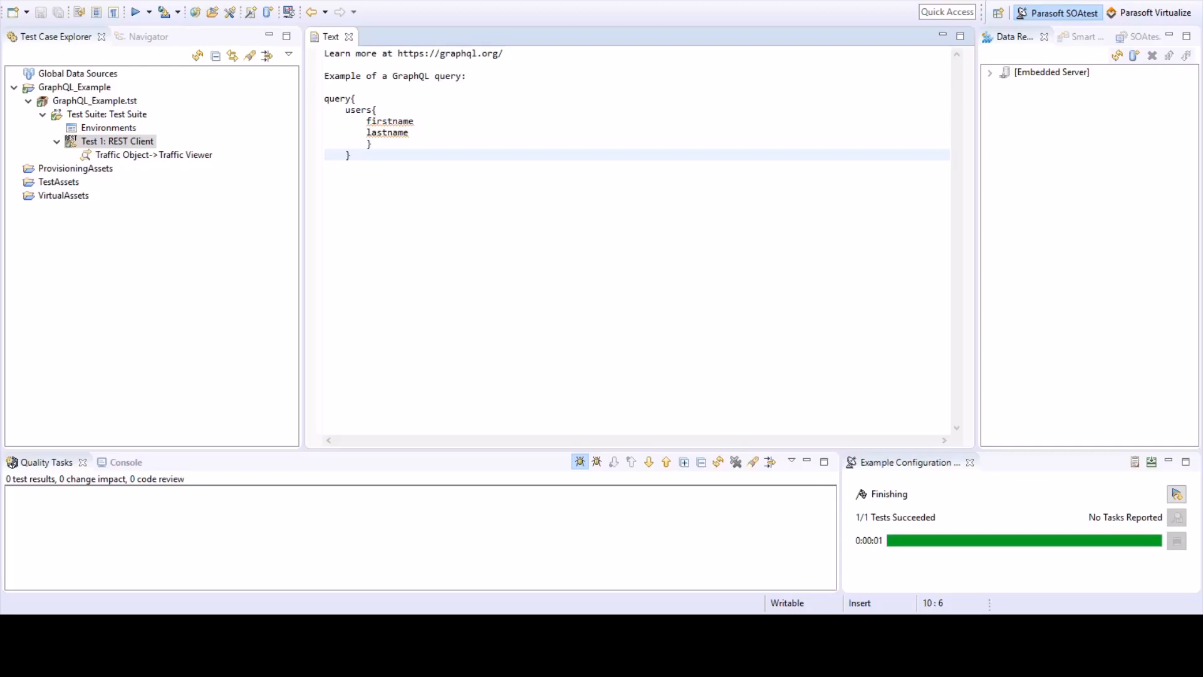
Step: Try to remove the lastname field from the example query in the Text file
{"action": "left_click", "coordinate": [390, 133]}
{"action": "double_click", "coordinate": [390, 133]}
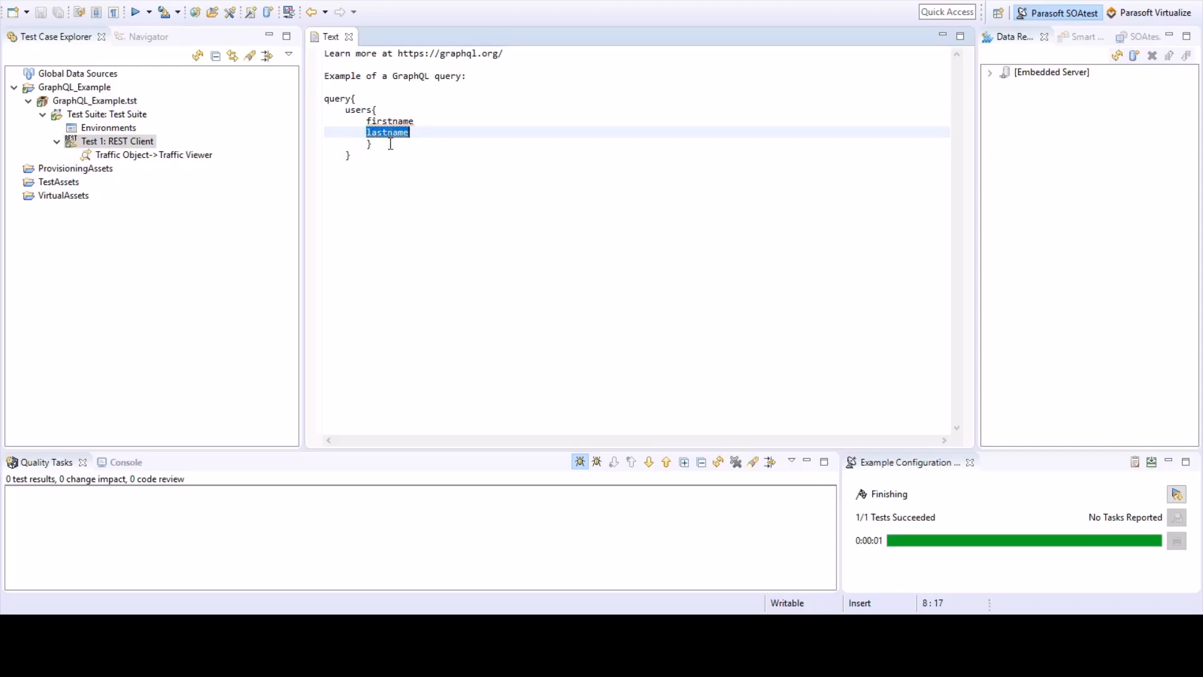
{"action": "key", "text": "BackSpace"}
{"action": "key", "text": "BackSpace"}
{"action": "key", "text": "BackSpace"}
{"action": "key", "text": "BackSpace"}
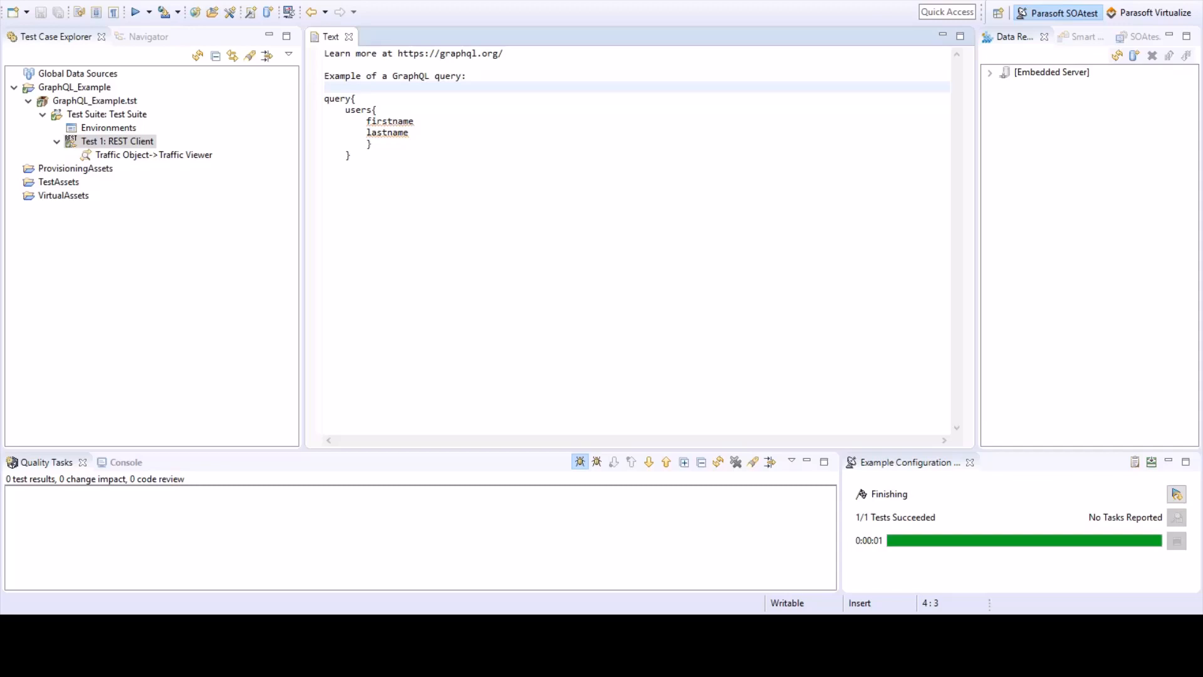
Step: Open Test 1: REST Client from the GraphQL_Example test suite and examine its method and endpoint URL
{"action": "left_click", "coordinate": [167, 164]}
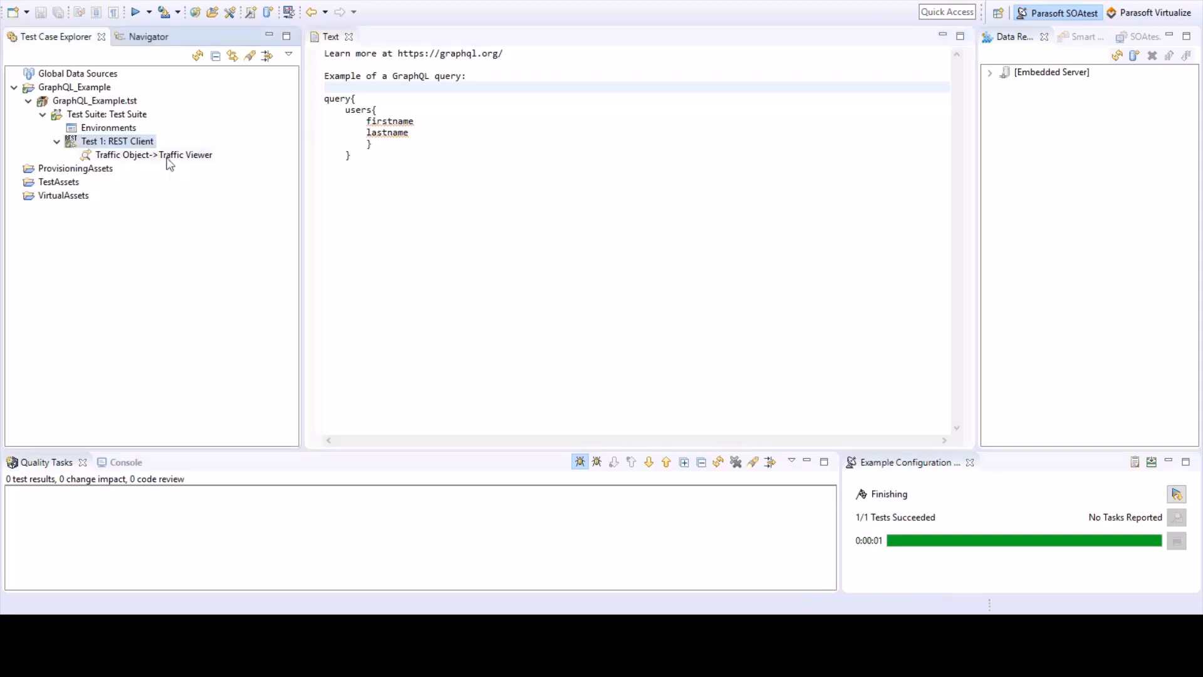
{"action": "double_click", "coordinate": [138, 138]}
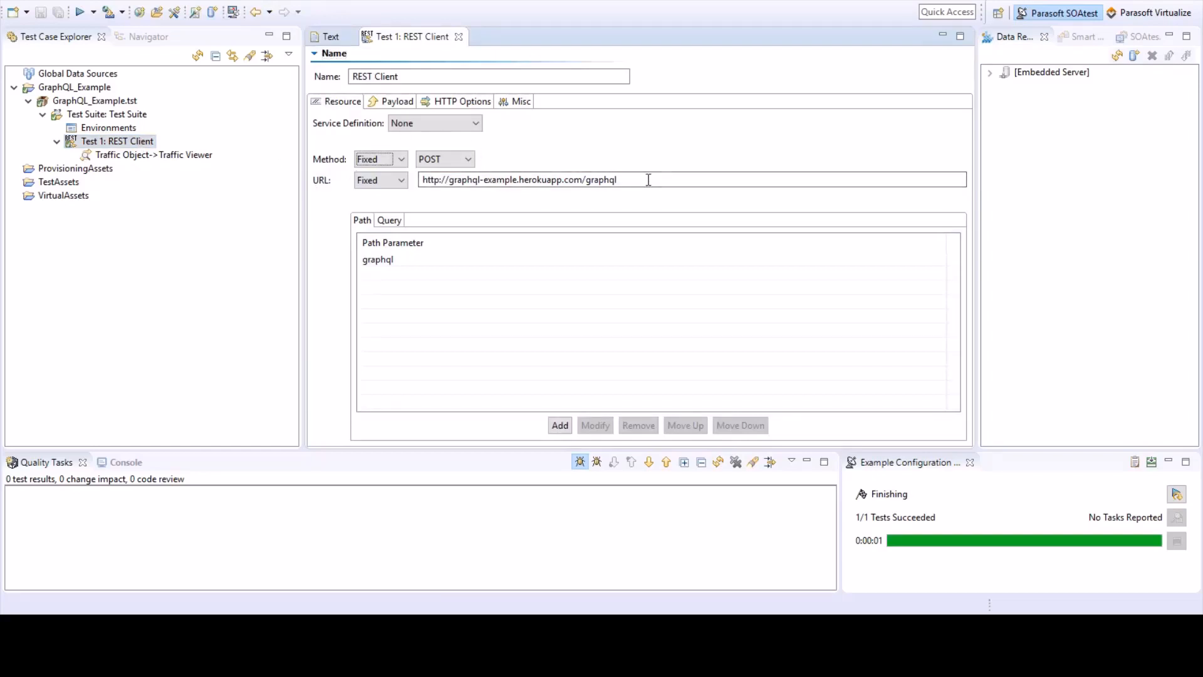
{"action": "left_click_drag", "start_coordinate": [649, 180], "coordinate": [418, 180]}
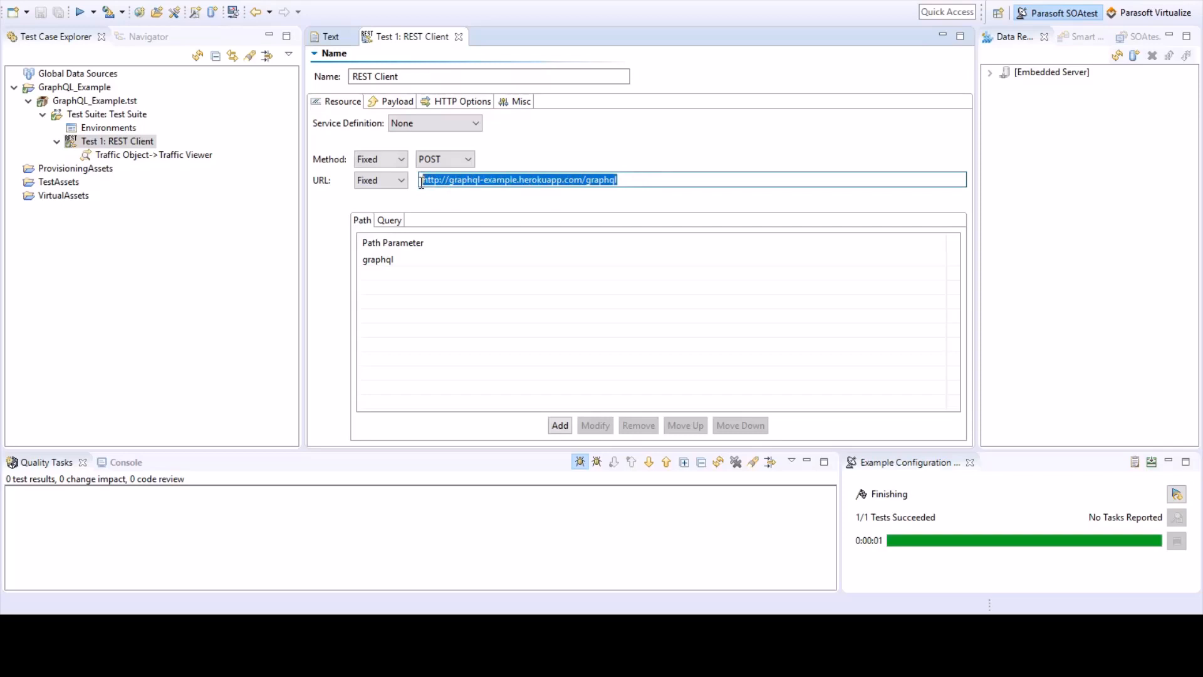
{"action": "left_click", "coordinate": [613, 154]}
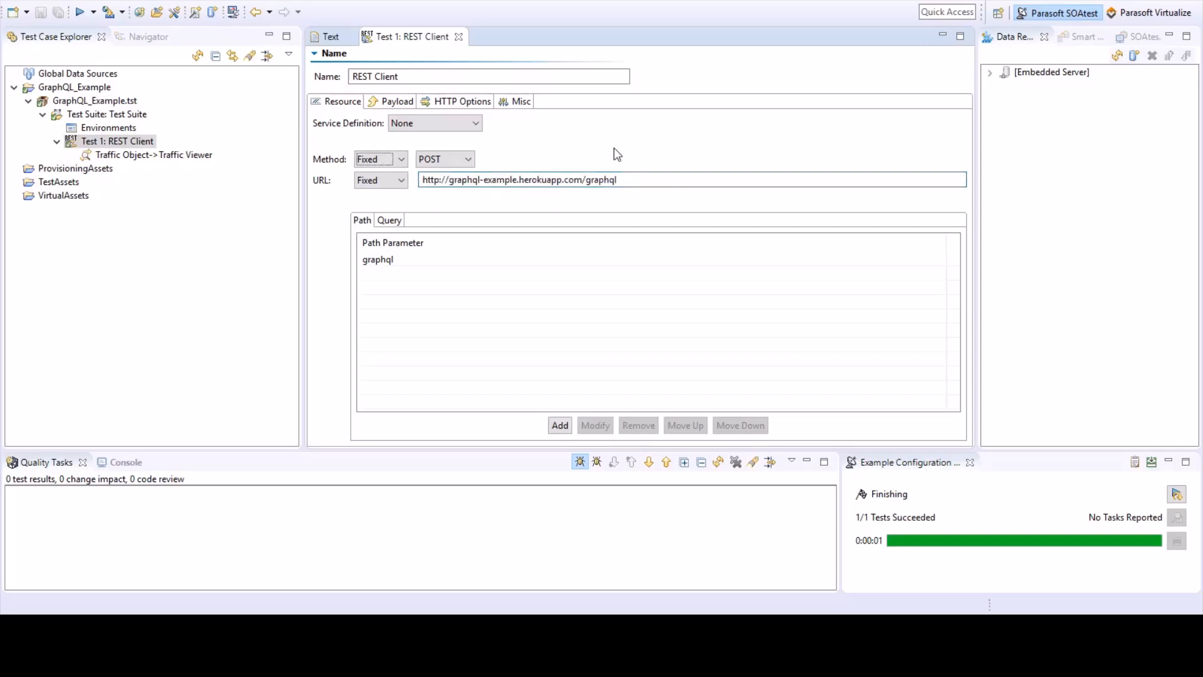
Step: Examine the REST Client's JSON payload and the full value of its query element
{"action": "left_click", "coordinate": [403, 107]}
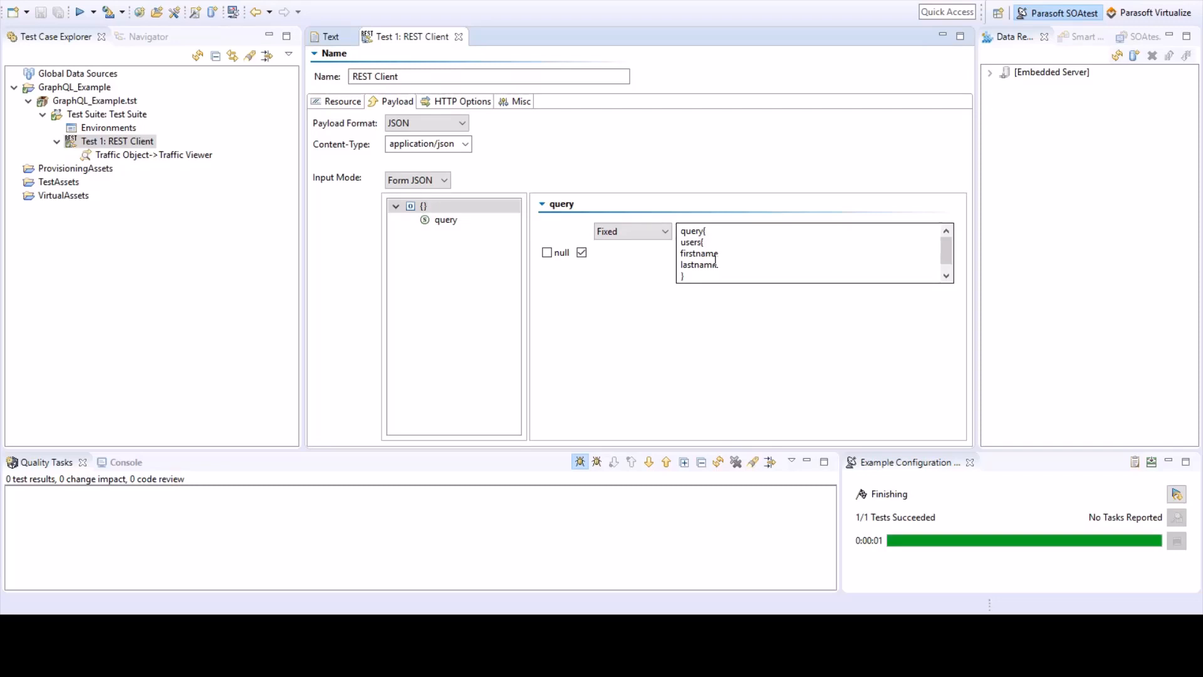
{"action": "left_click", "coordinate": [473, 219]}
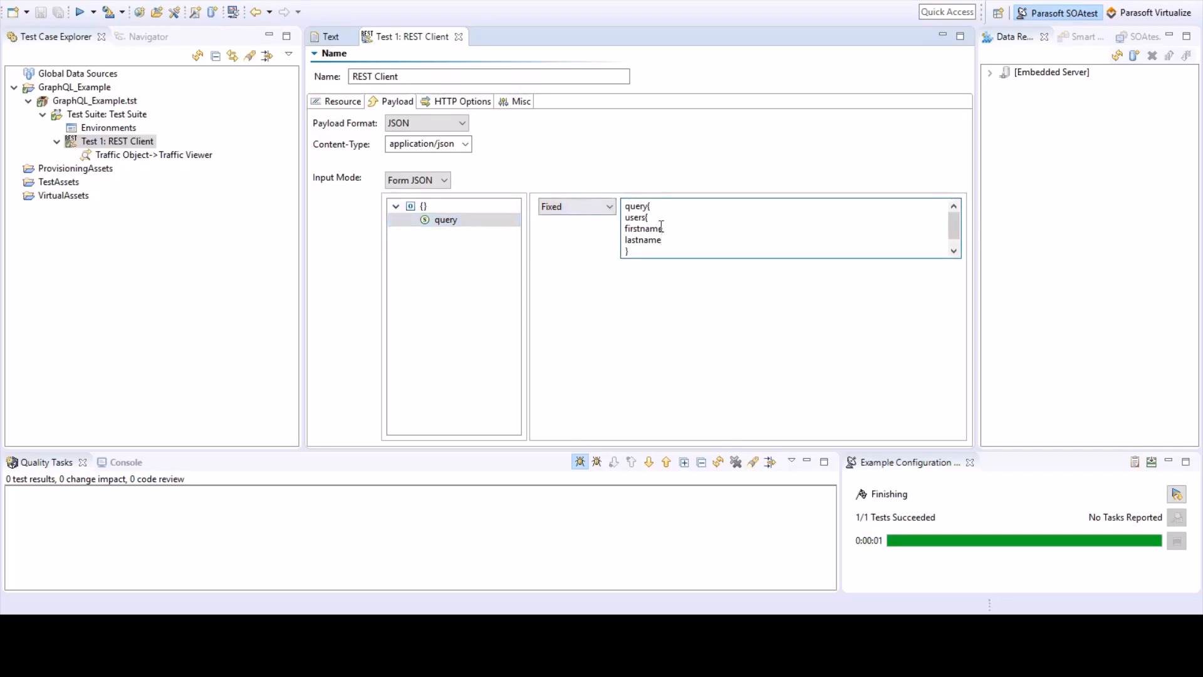
{"action": "scroll", "coordinate": [662, 234], "scroll_direction": "down", "scroll_amount": 1}
{"action": "scroll", "coordinate": [662, 234], "scroll_direction": "up", "scroll_amount": 1}
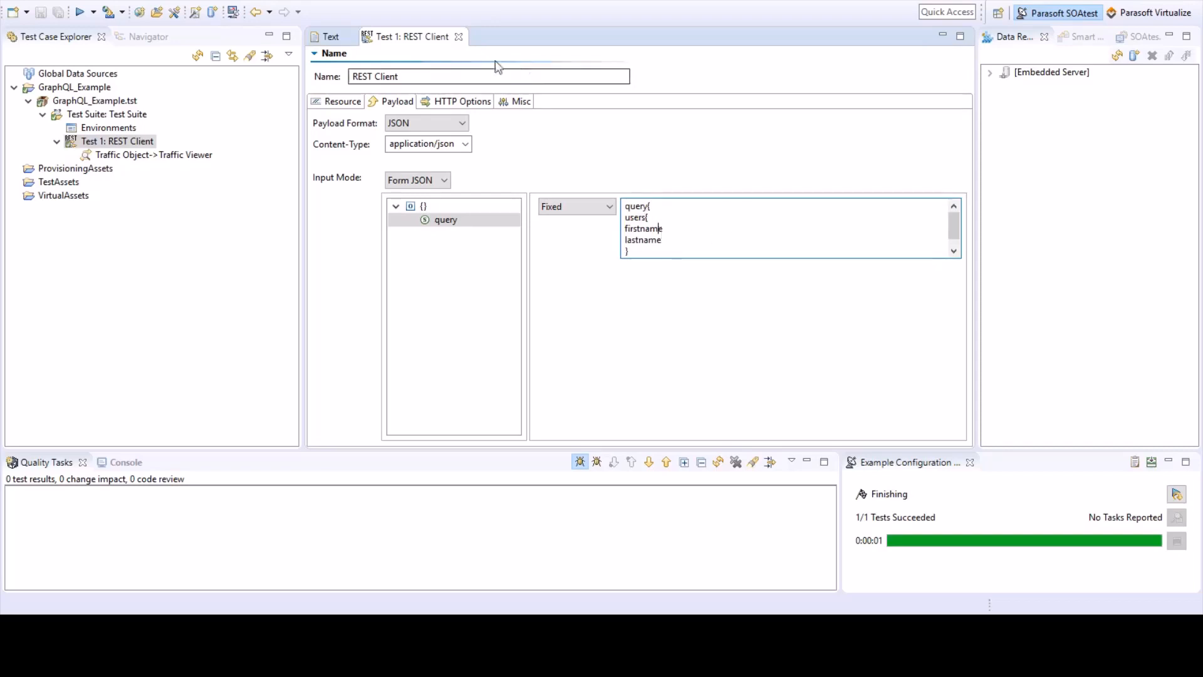
Step: Run Test 1: REST Client and open its Traffic Viewer to inspect the response
{"action": "left_click", "coordinate": [119, 142]}
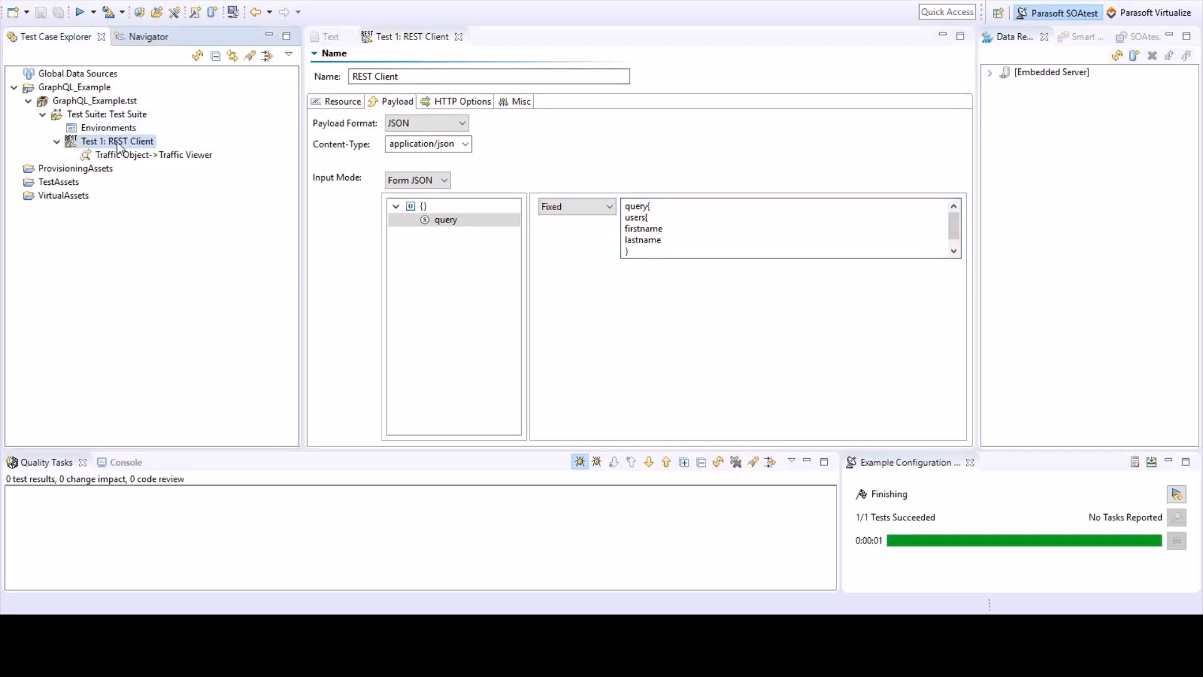
{"action": "left_click", "coordinate": [82, 14]}
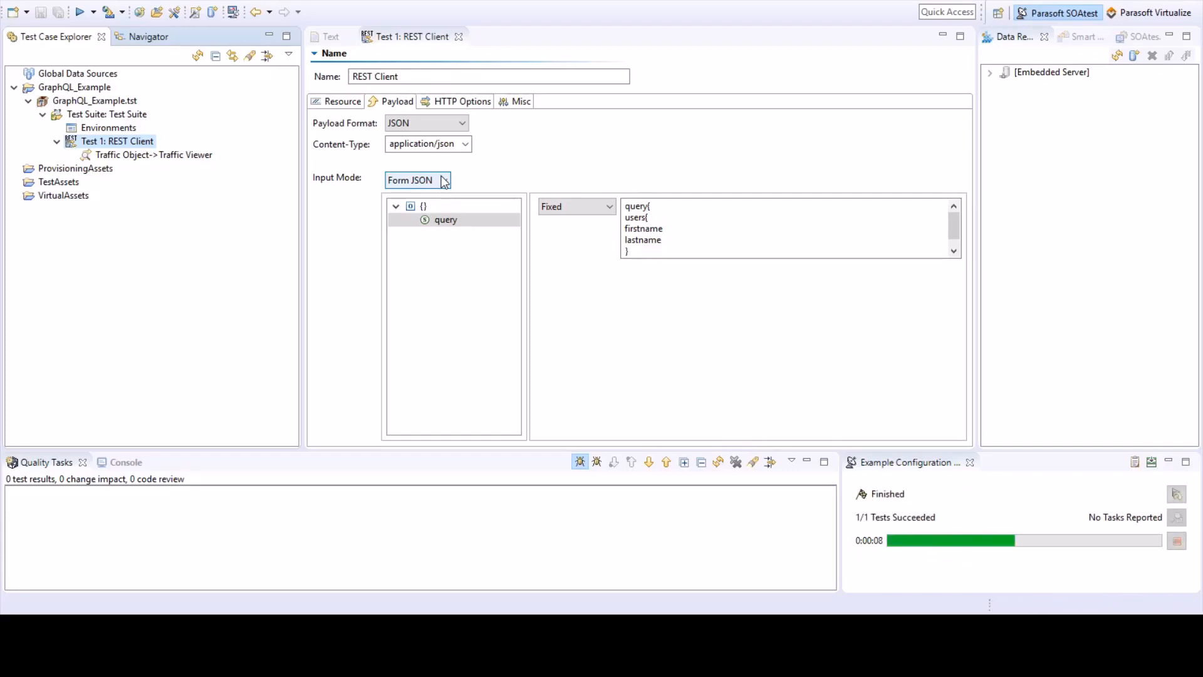
{"action": "left_click", "coordinate": [169, 155]}
{"action": "double_click", "coordinate": [170, 155]}
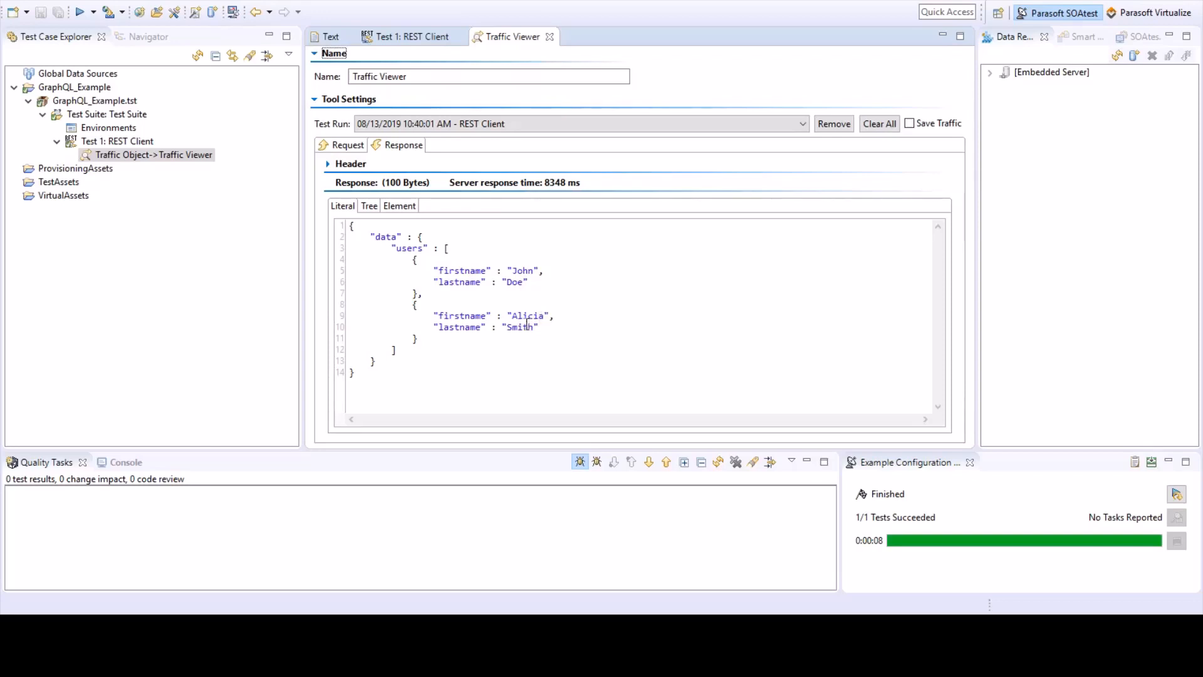
Step: Remove the lastname field from the query in the REST Client's payload and save the test
{"action": "left_click", "coordinate": [406, 37]}
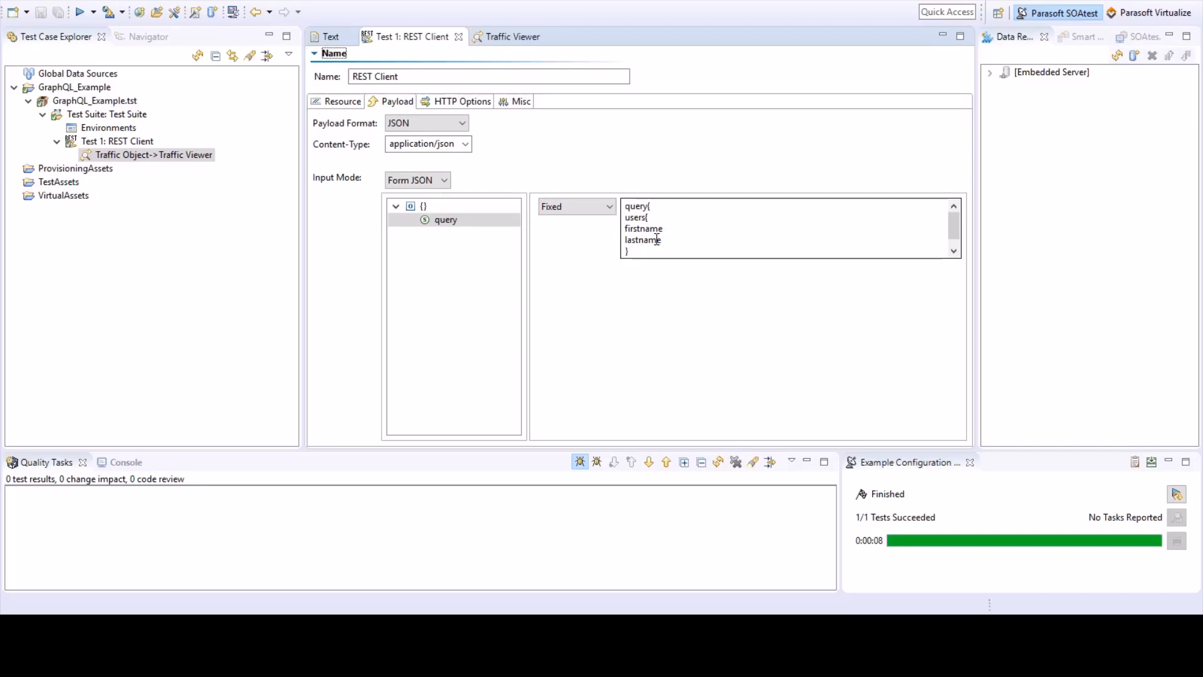
{"action": "double_click", "coordinate": [657, 240]}
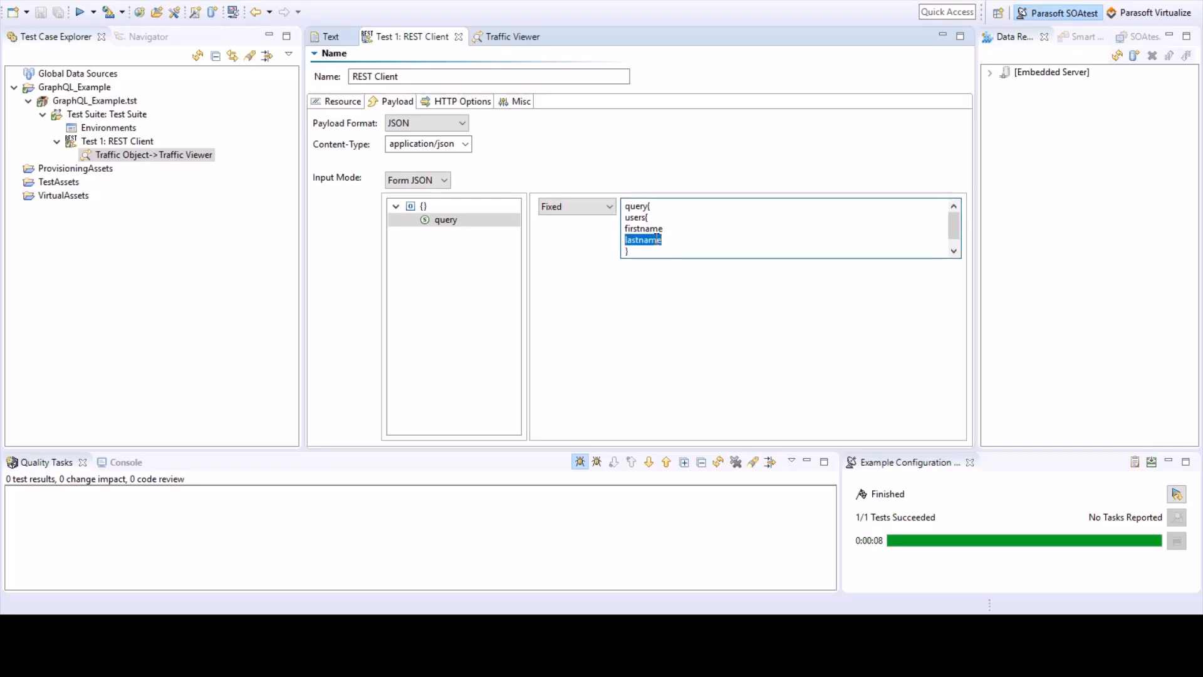
{"action": "key", "text": "BackSpace"}
{"action": "key", "text": "BackSpace"}
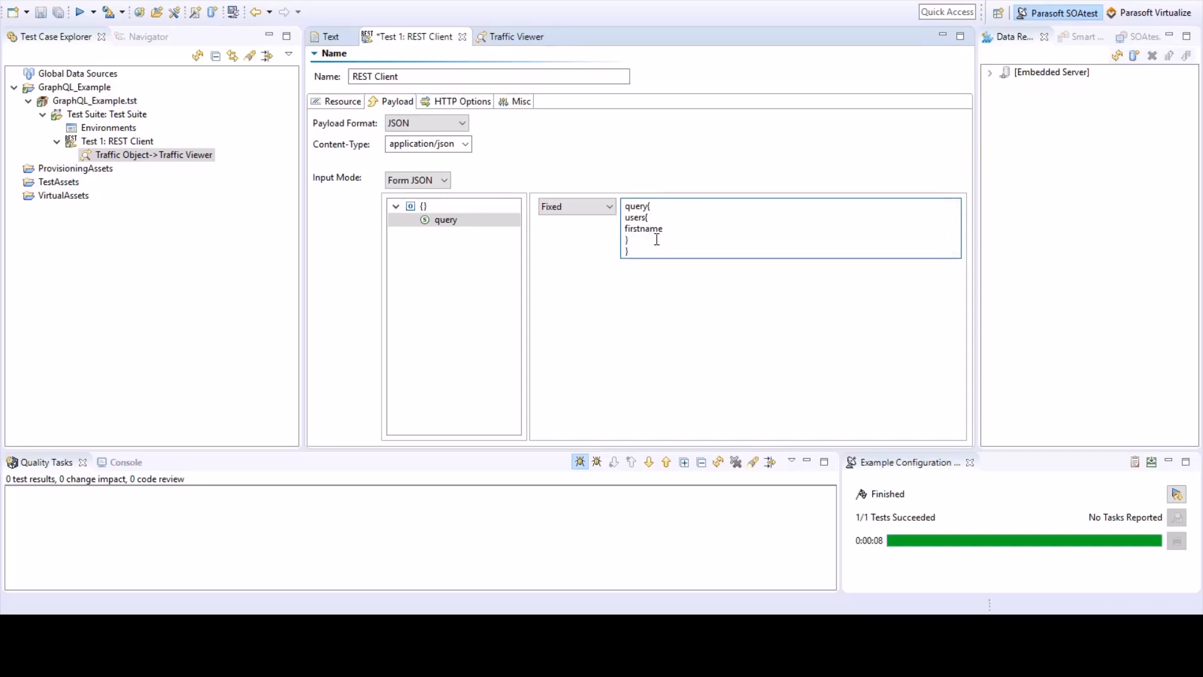
{"action": "left_click", "coordinate": [58, 12]}
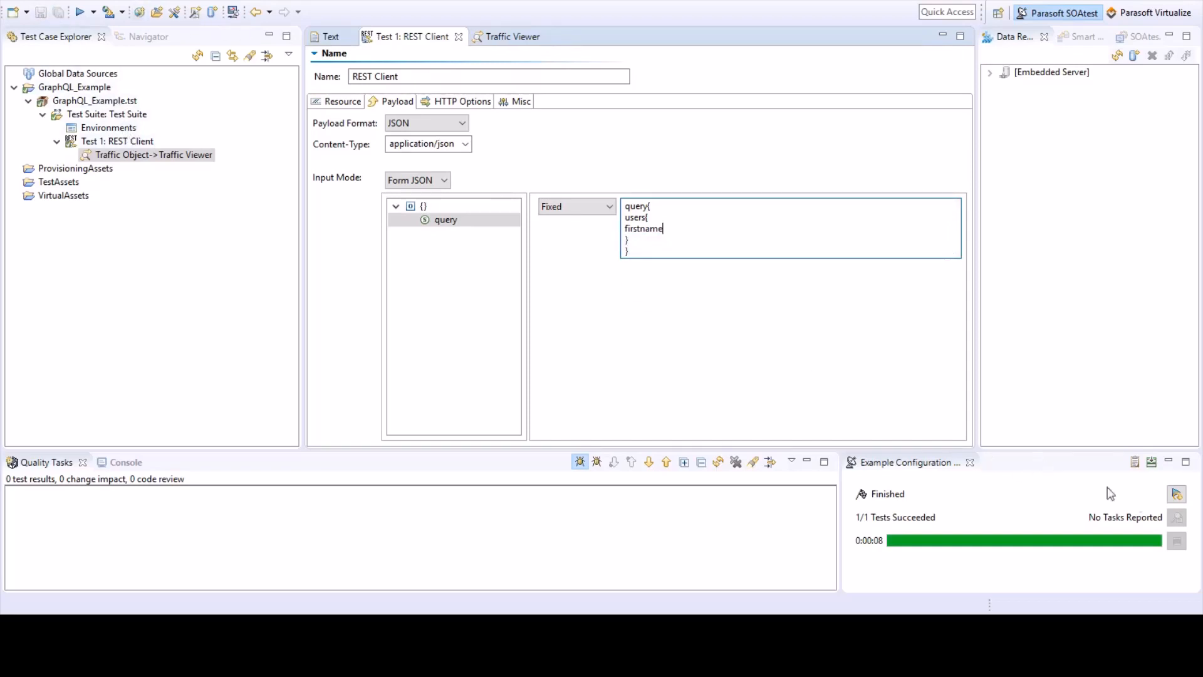
Step: Rerun the REST Client test with the shortened query and view the new response in the Traffic Viewer
{"action": "left_click", "coordinate": [1176, 495]}
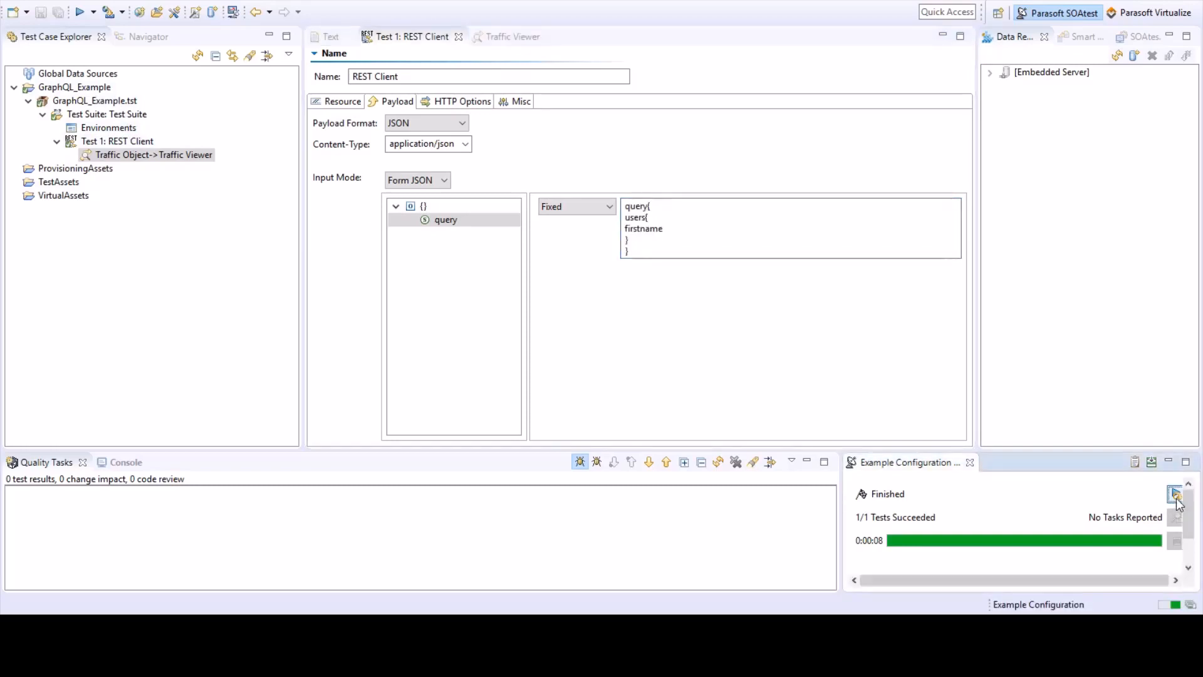
{"action": "left_click", "coordinate": [1175, 495]}
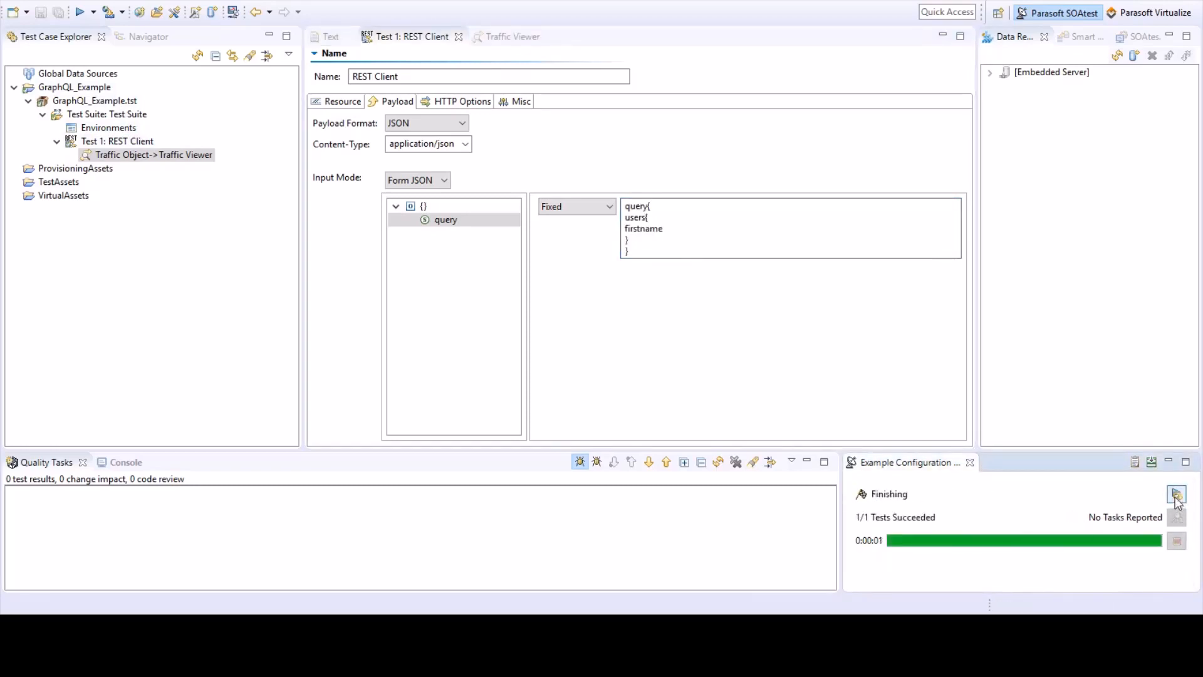
{"action": "left_click", "coordinate": [500, 38]}
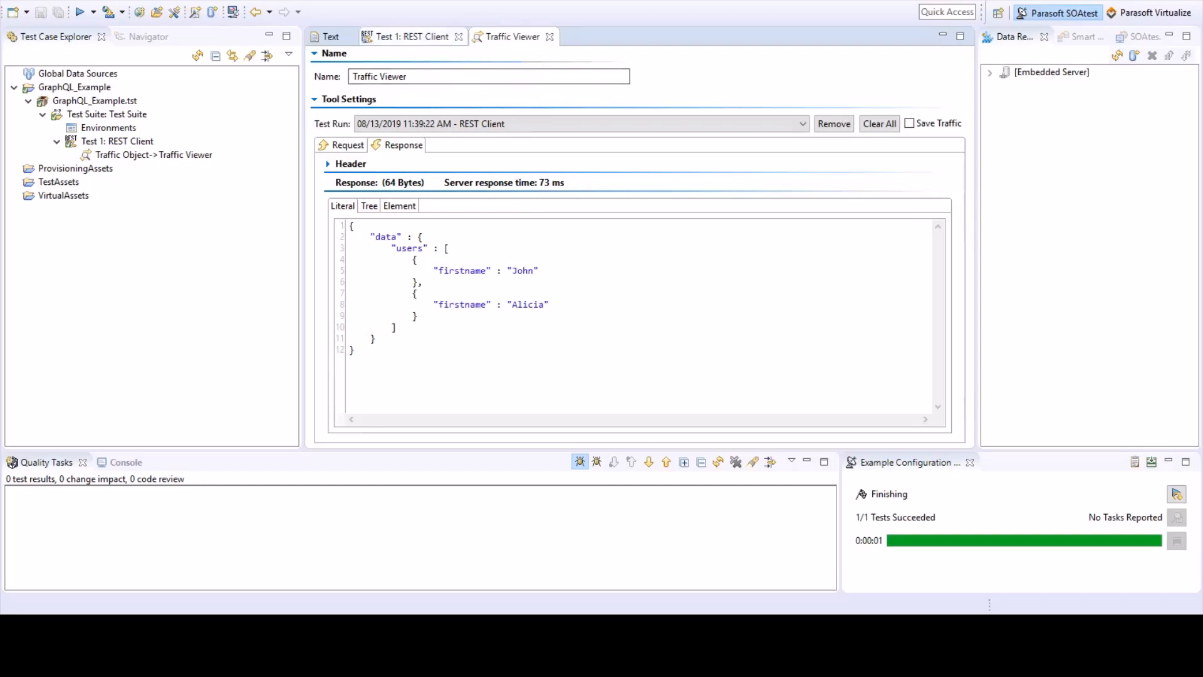
Step: Review the REST Client's HTTP options, including its OAuth authentication, HTTP authentication and client-side SSL settings
{"action": "left_click", "coordinate": [431, 39]}
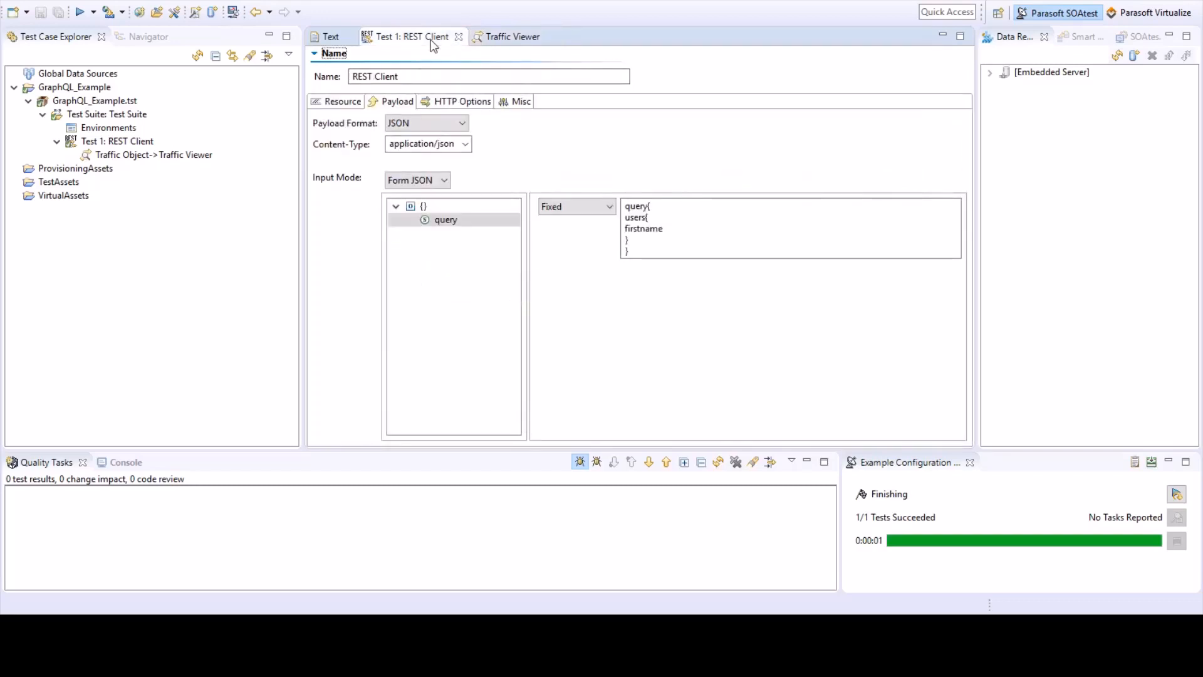
{"action": "left_click", "coordinate": [456, 105]}
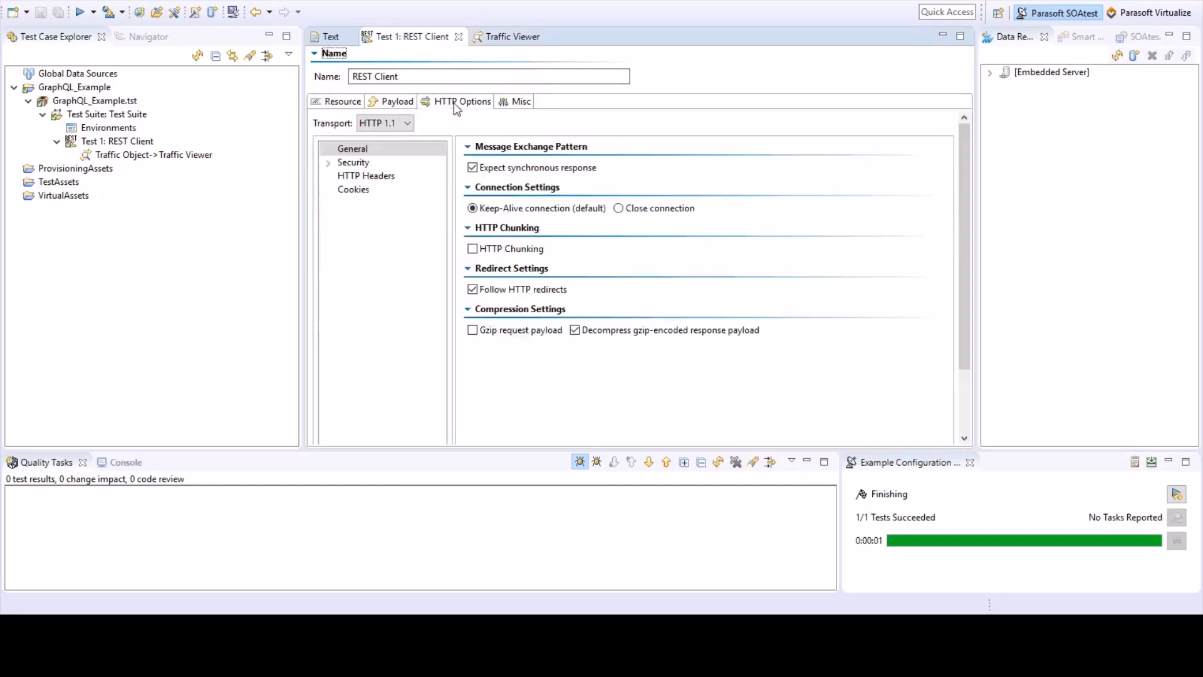
{"action": "left_click", "coordinate": [329, 165]}
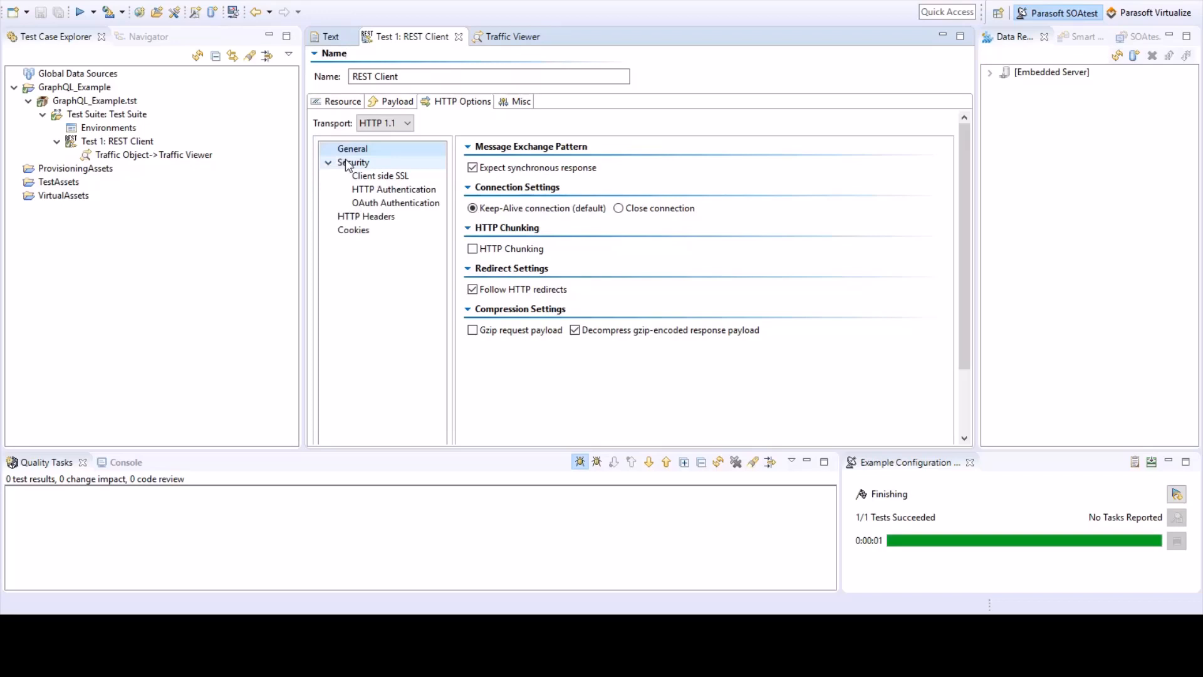
{"action": "left_click", "coordinate": [394, 204]}
{"action": "left_click", "coordinate": [394, 191]}
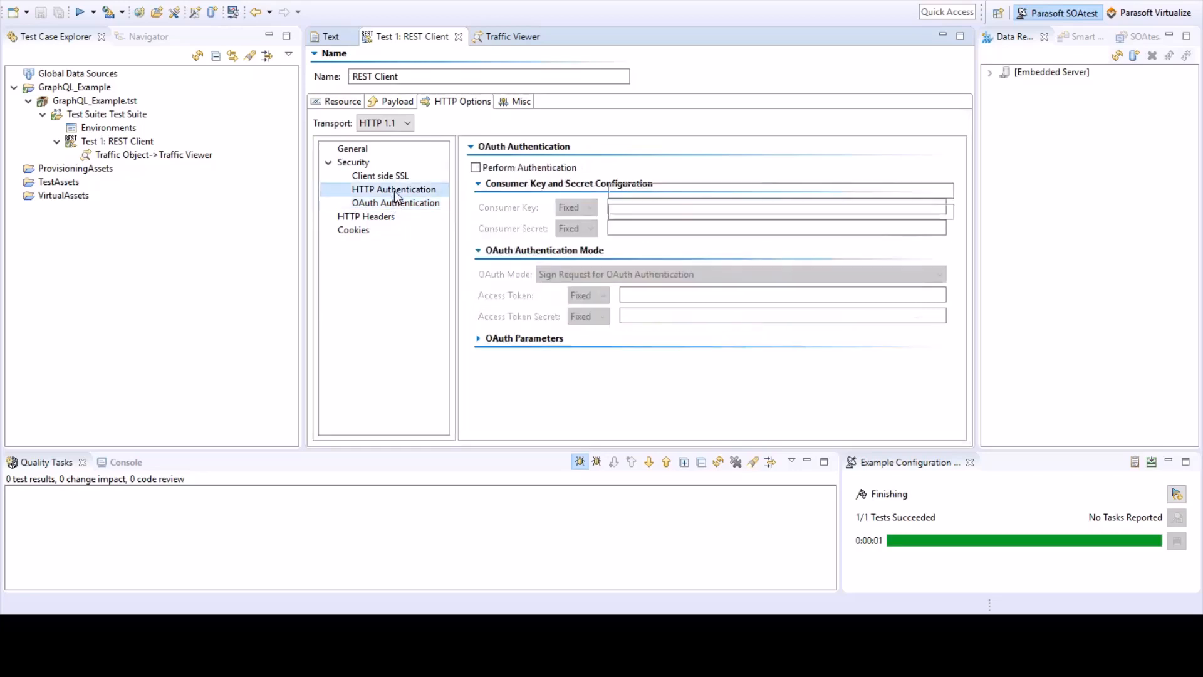
{"action": "left_click", "coordinate": [397, 177]}
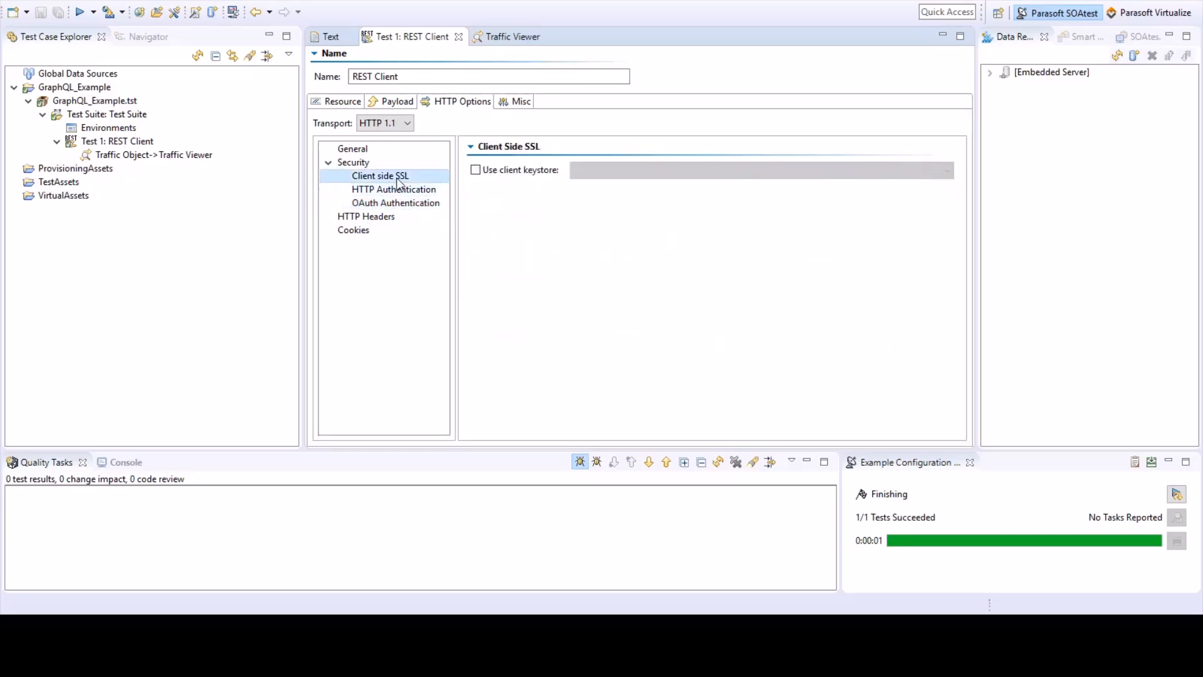
{"action": "left_click", "coordinate": [330, 163]}
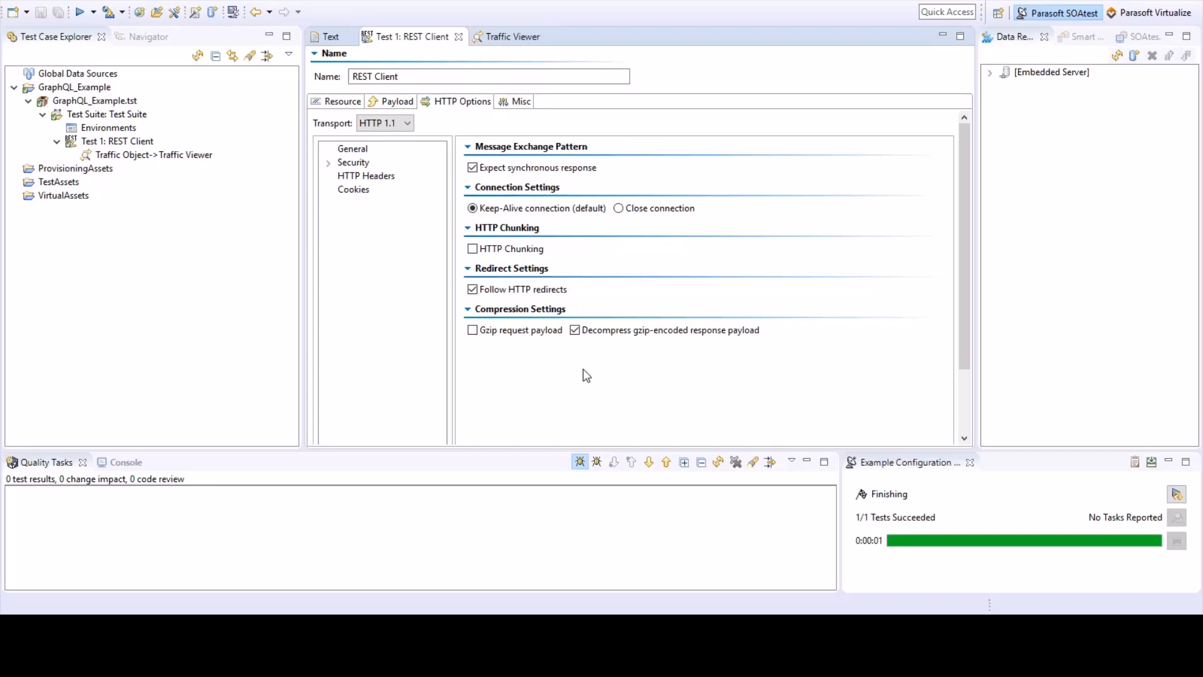
Step: Attach a JSON Assertor to the REST Client's response traffic with a String Comparison Assertion requiring firstname to equal the first user's first name, and save
{"action": "left_click", "coordinate": [491, 39]}
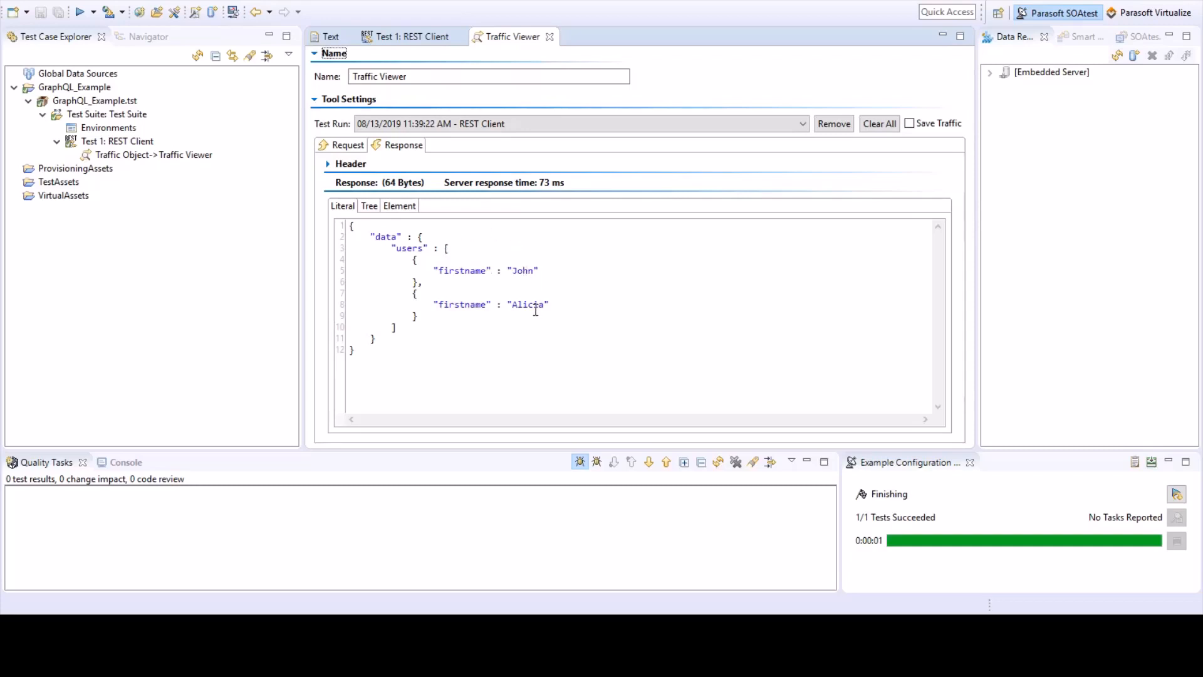
{"action": "left_click", "coordinate": [142, 144]}
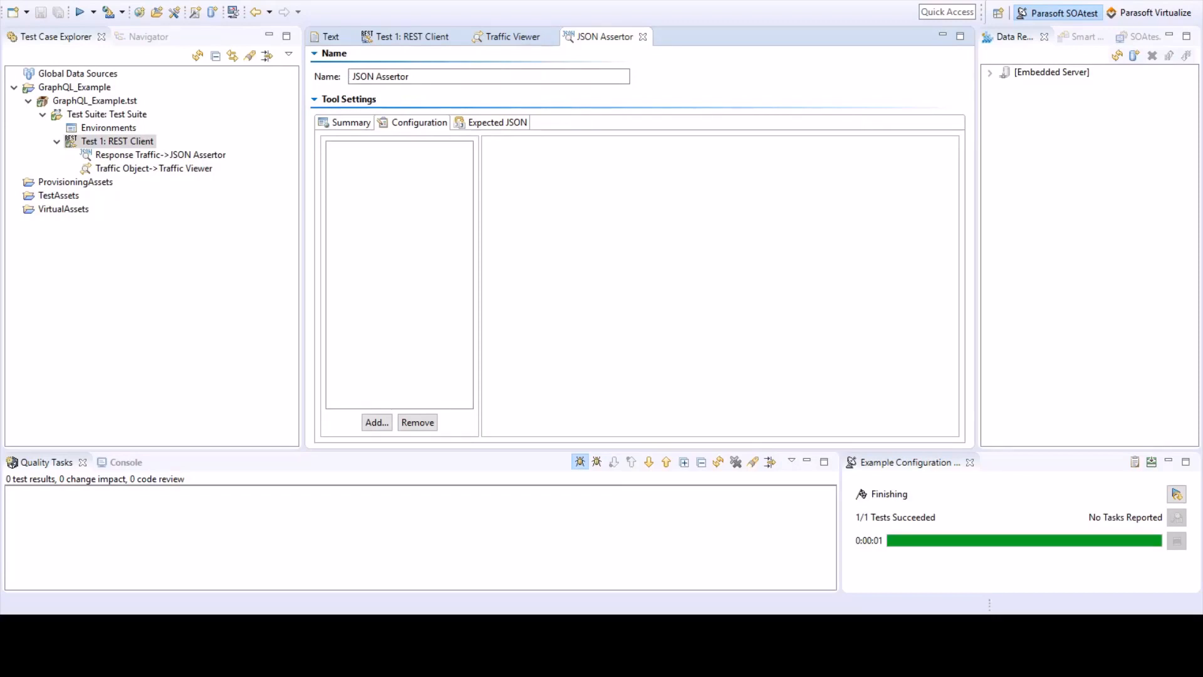
{"action": "left_click", "coordinate": [377, 422]}
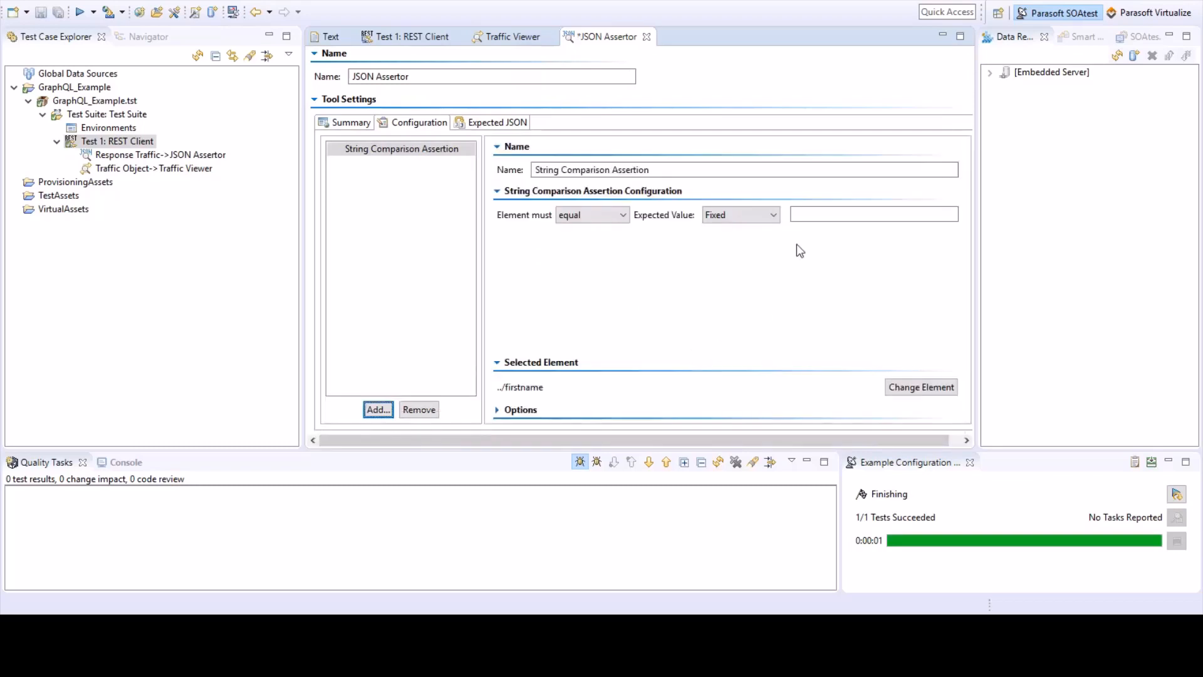
{"action": "left_click", "coordinate": [810, 217]}
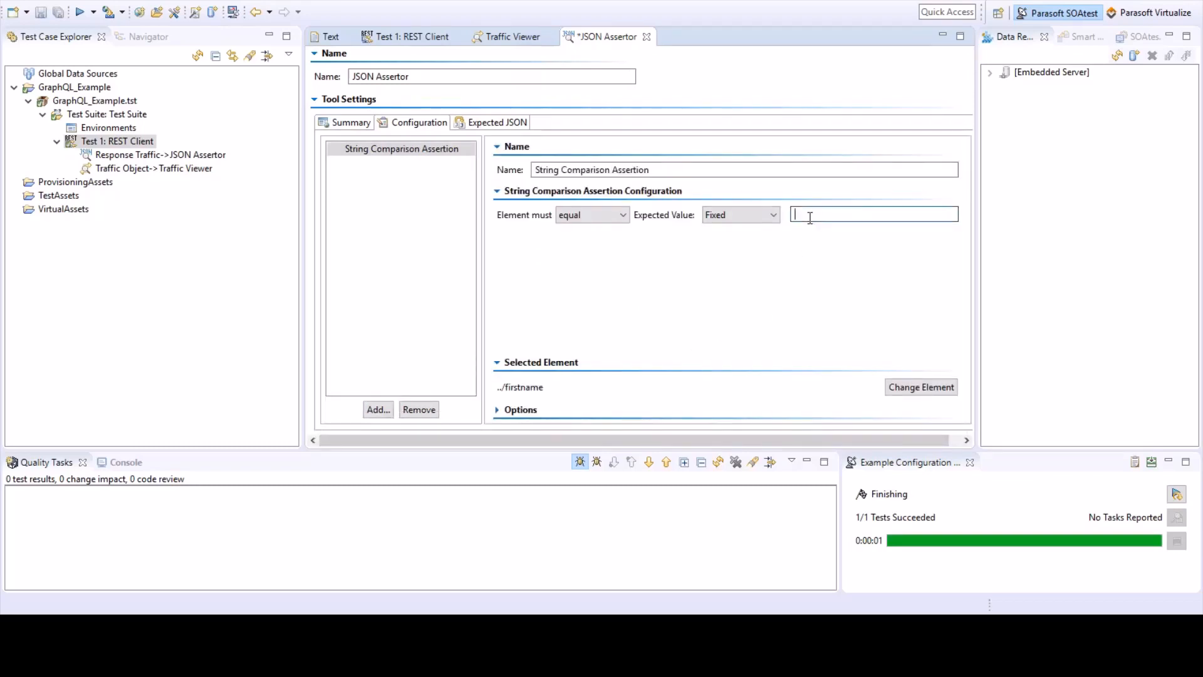
{"action": "type", "text": "John"}
{"action": "key", "text": "ctrl+s"}
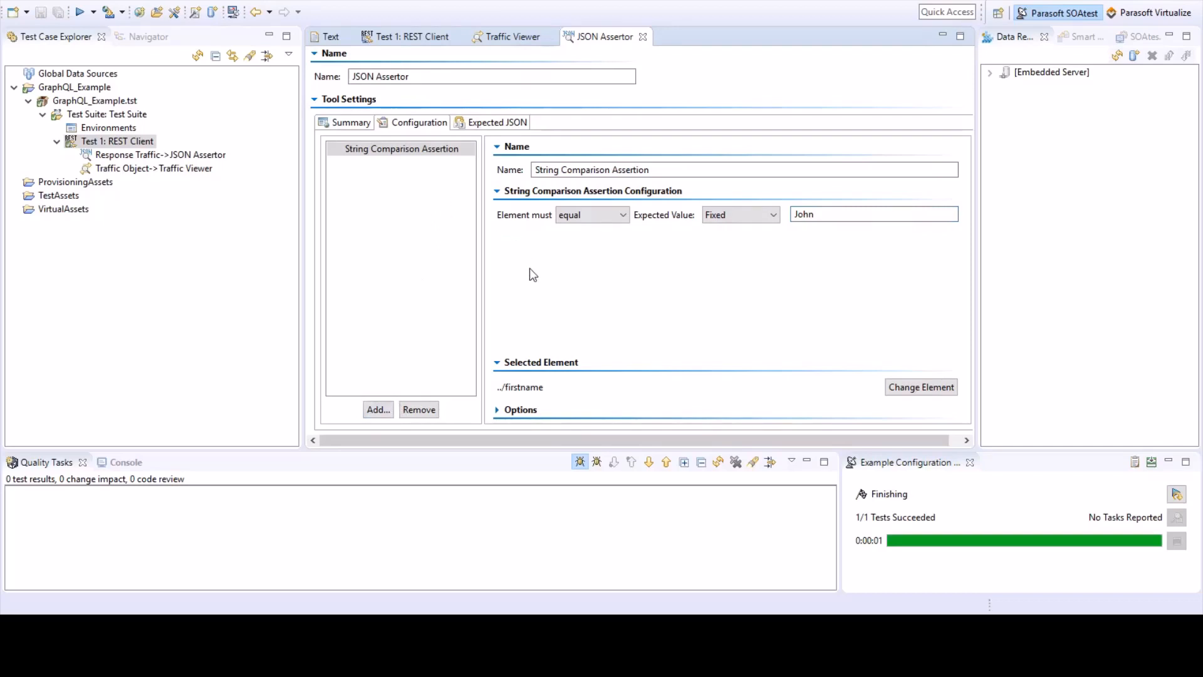
Step: Add a second String Comparison Assertion on firstname that expects the second user's first name, and save the assertor
{"action": "left_click", "coordinate": [683, 363]}
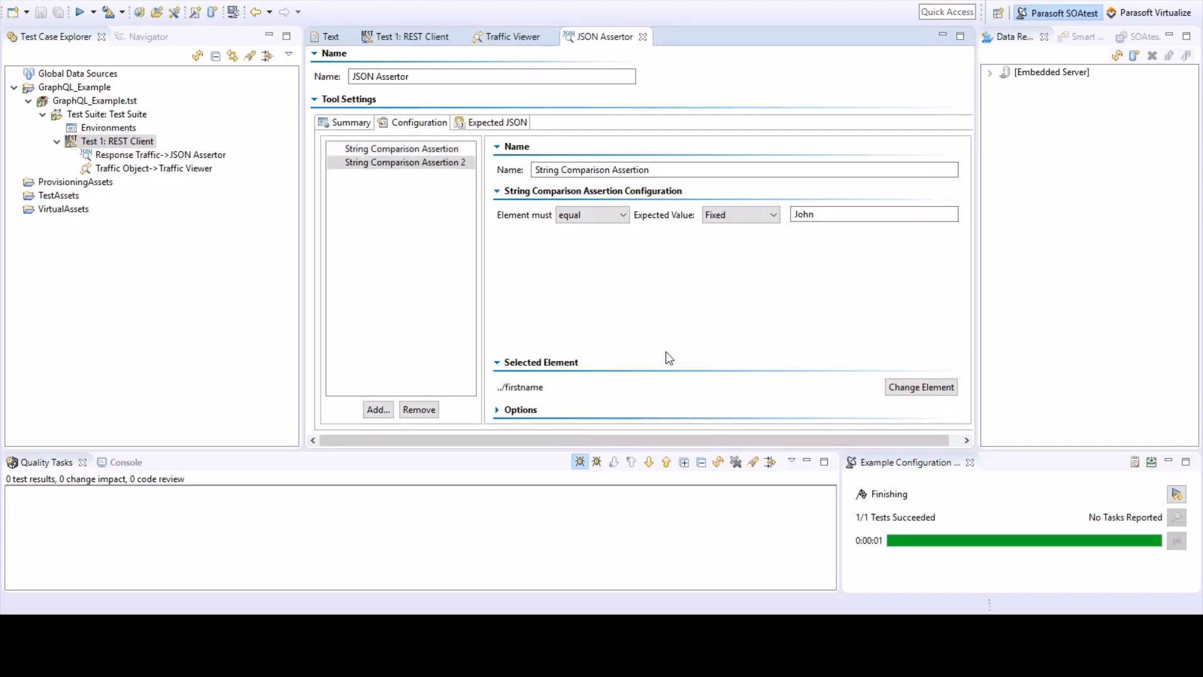
{"action": "left_click", "coordinate": [807, 211]}
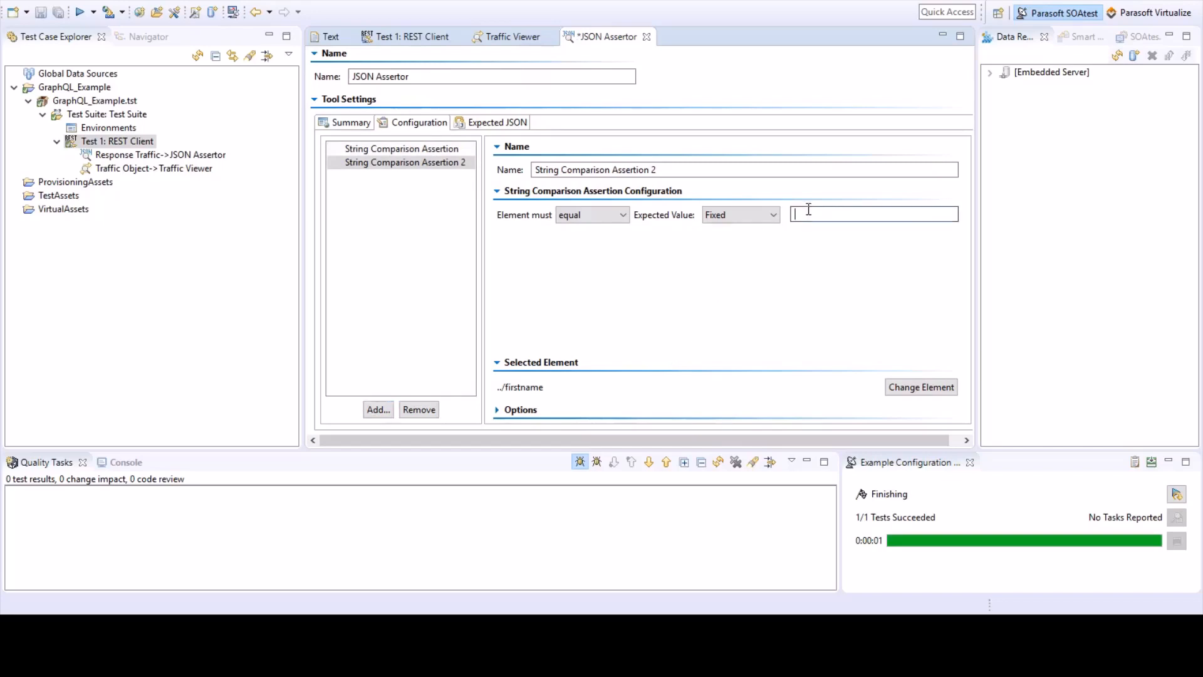
{"action": "type", "text": "Alicia"}
{"action": "key", "text": "ctrl+s"}
{"action": "key", "text": "shift+Tab"}
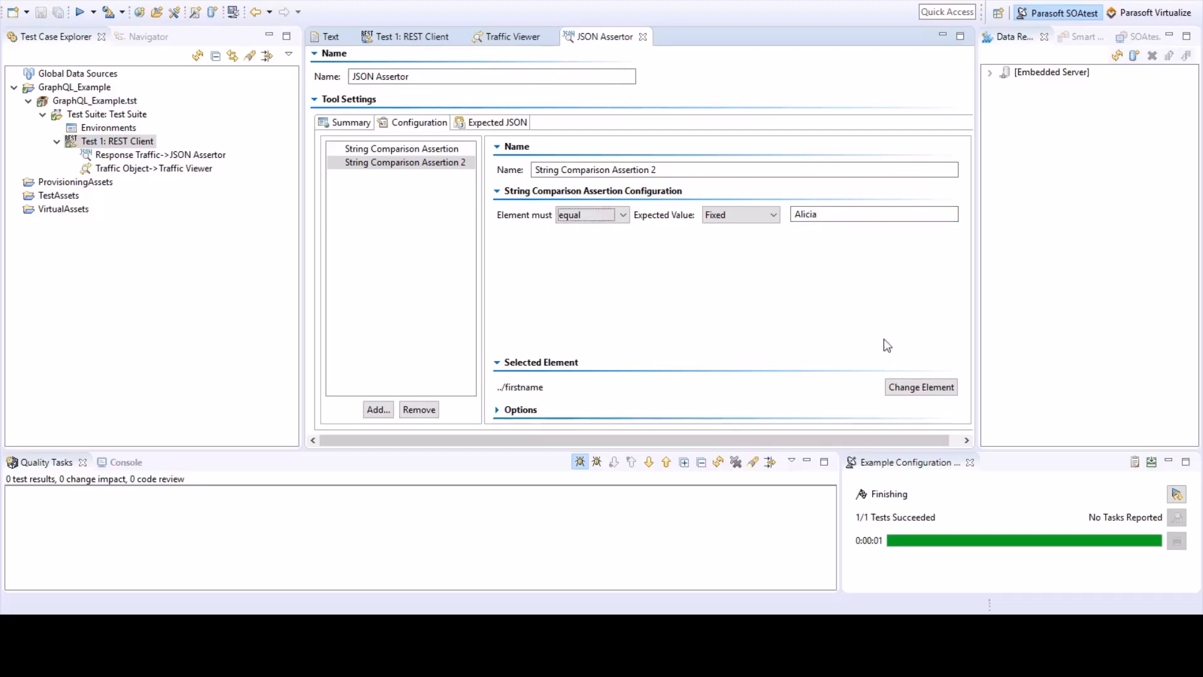
Step: Rerun the REST Client test with both firstname assertions in place and return to the first String Comparison Assertion's configuration
{"action": "left_click", "coordinate": [1177, 495]}
{"action": "left_click", "coordinate": [1176, 495]}
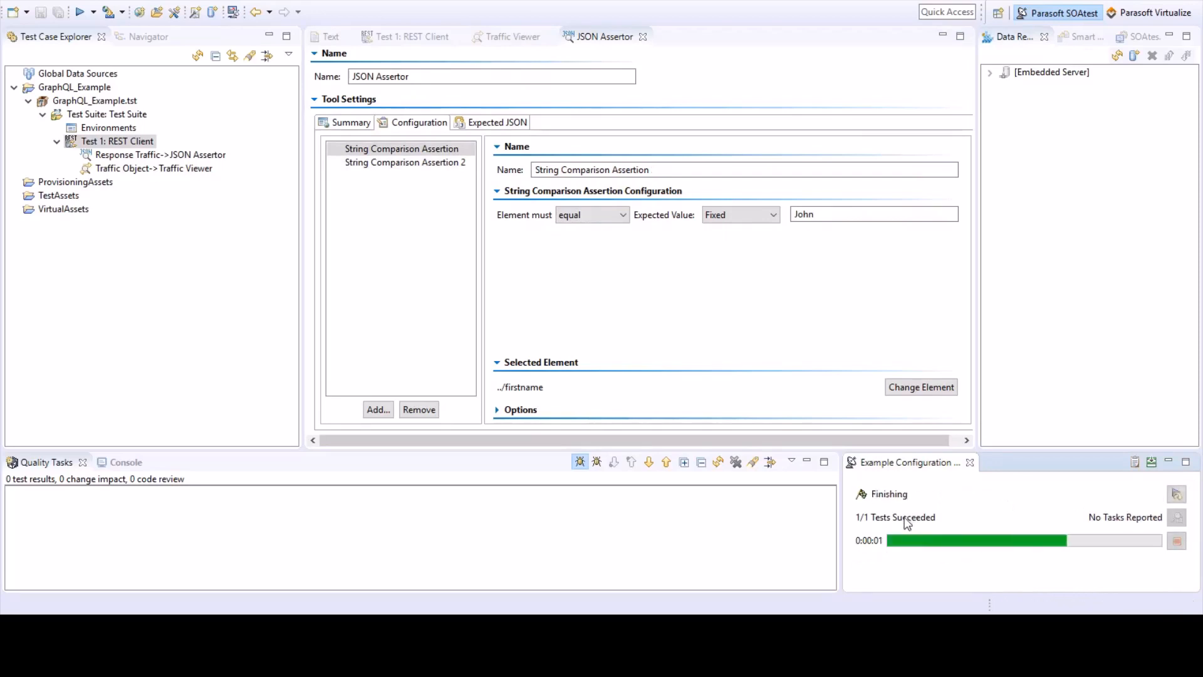
{"action": "left_click", "coordinate": [641, 268]}
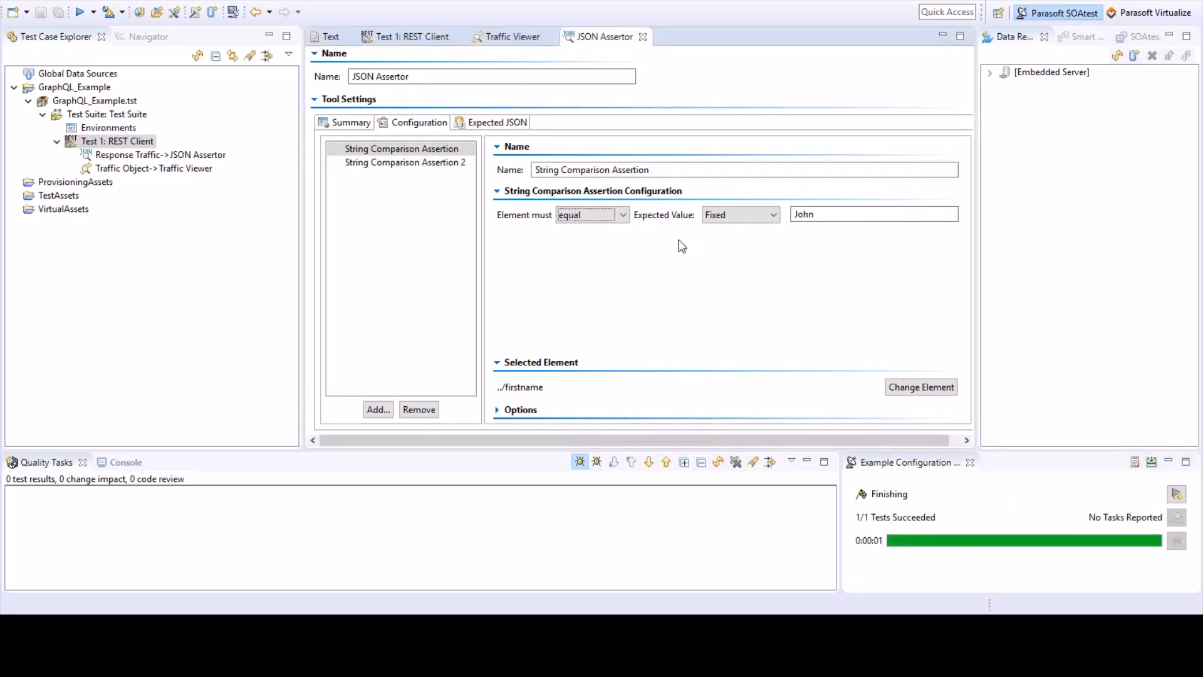
Step: Replace the first String Comparison Assertion's expected value with a first name that differs from the first user's, and save the assertor
{"action": "double_click", "coordinate": [802, 215]}
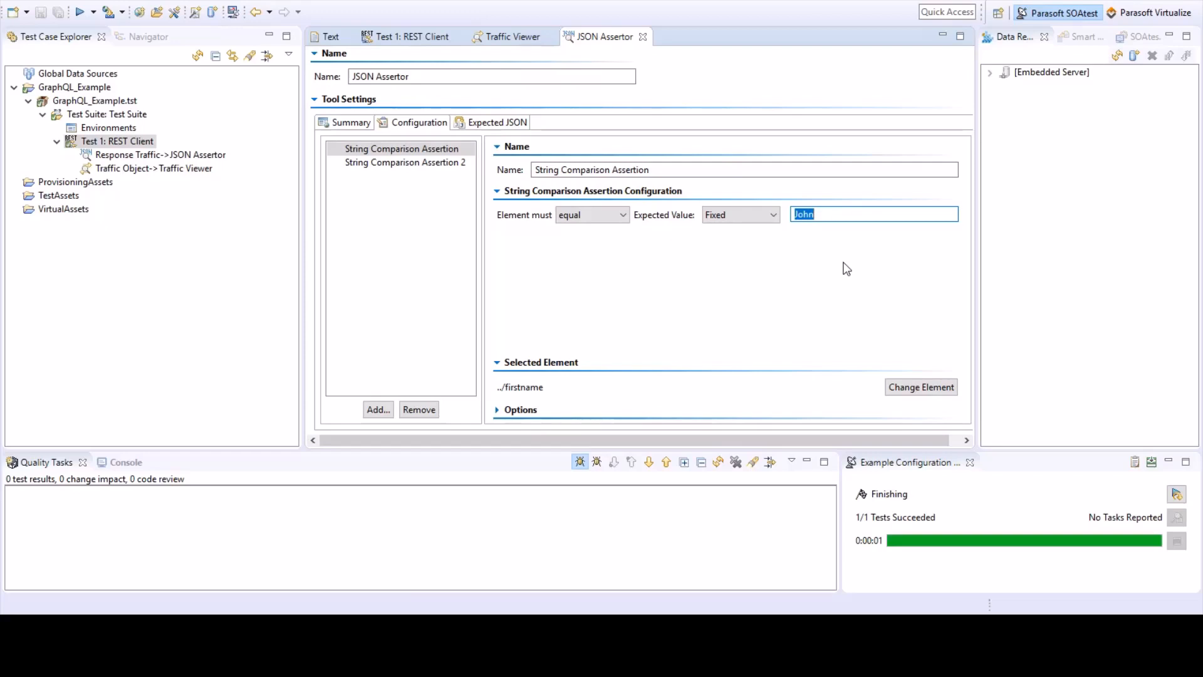
{"action": "type", "text": "Luis"}
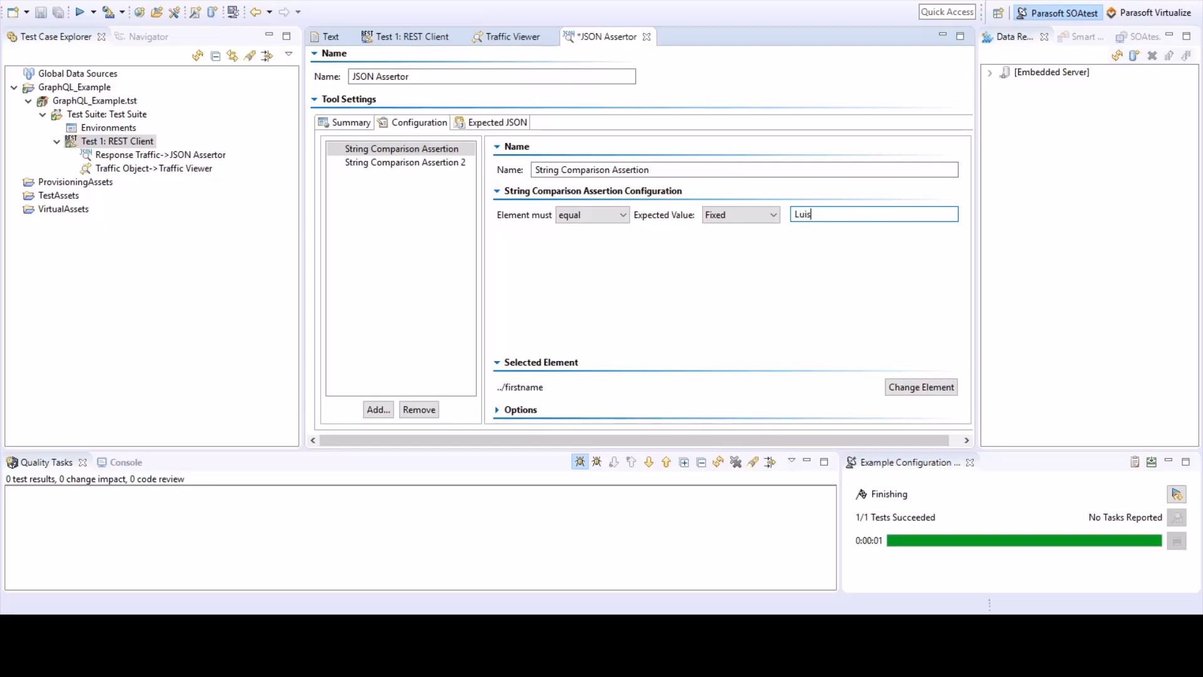
{"action": "key", "text": "ctrl+s"}
Step: Rerun the test against the mismatched expected value and expand the GraphQL_Example.tst results down to the assertion's details
{"action": "left_click", "coordinate": [1177, 495]}
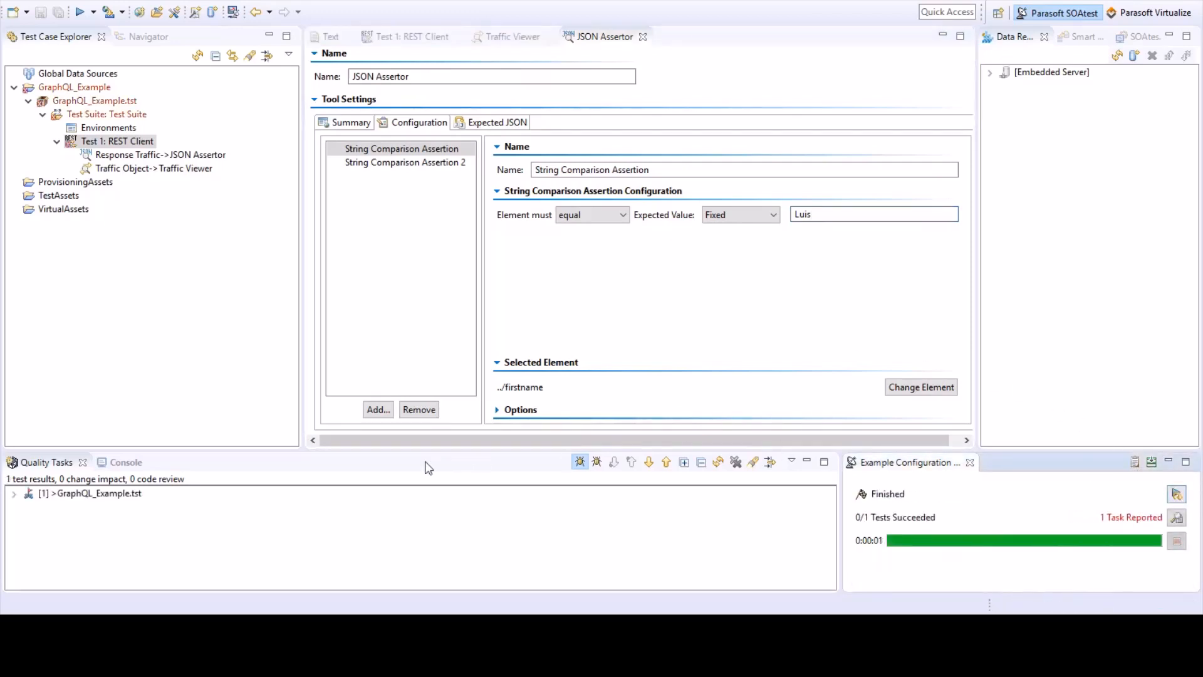
{"action": "left_click", "coordinate": [14, 494]}
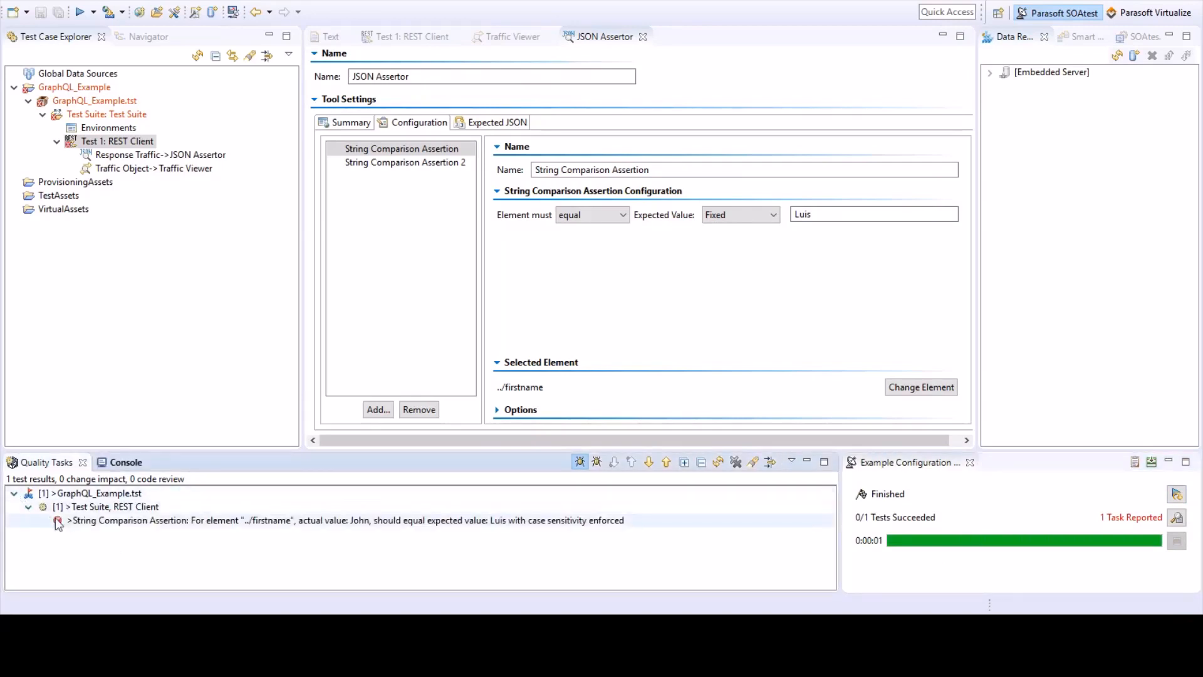